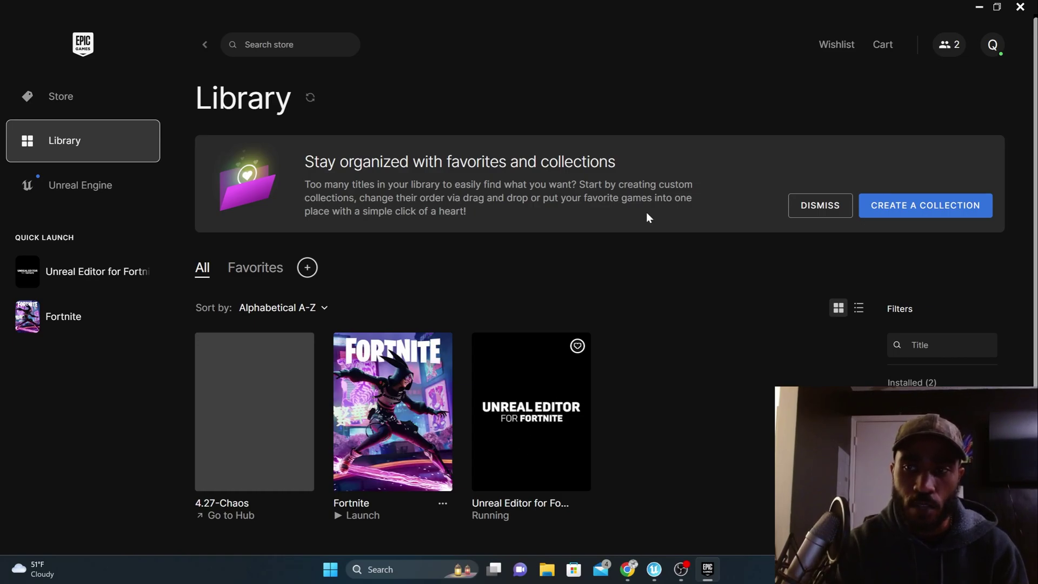
- Close the Epic Games library window and switch to the Unreal Editor project browser
left_click(1020, 6)
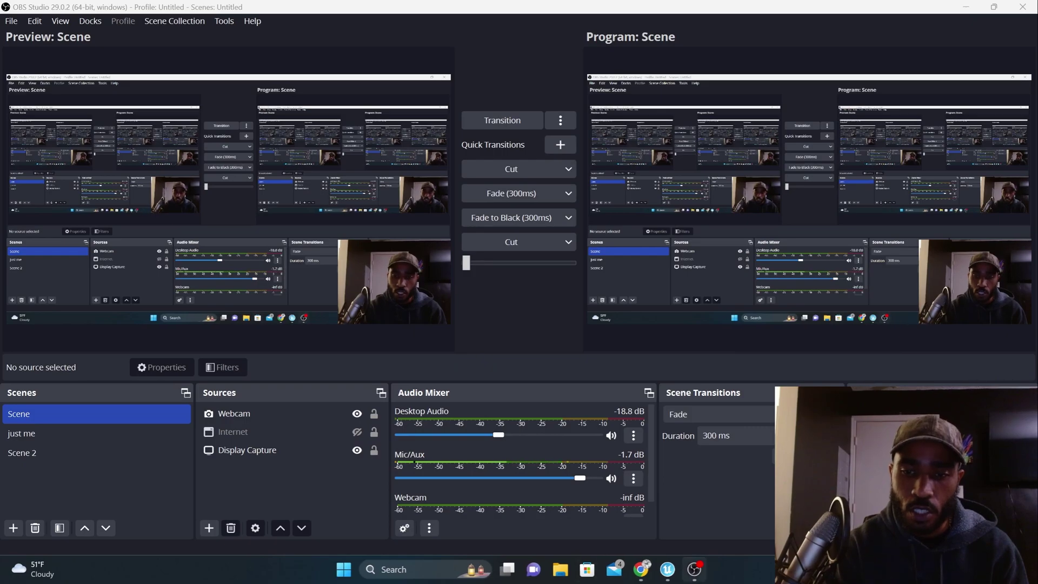
mouse_move(669, 574)
left_click(685, 534)
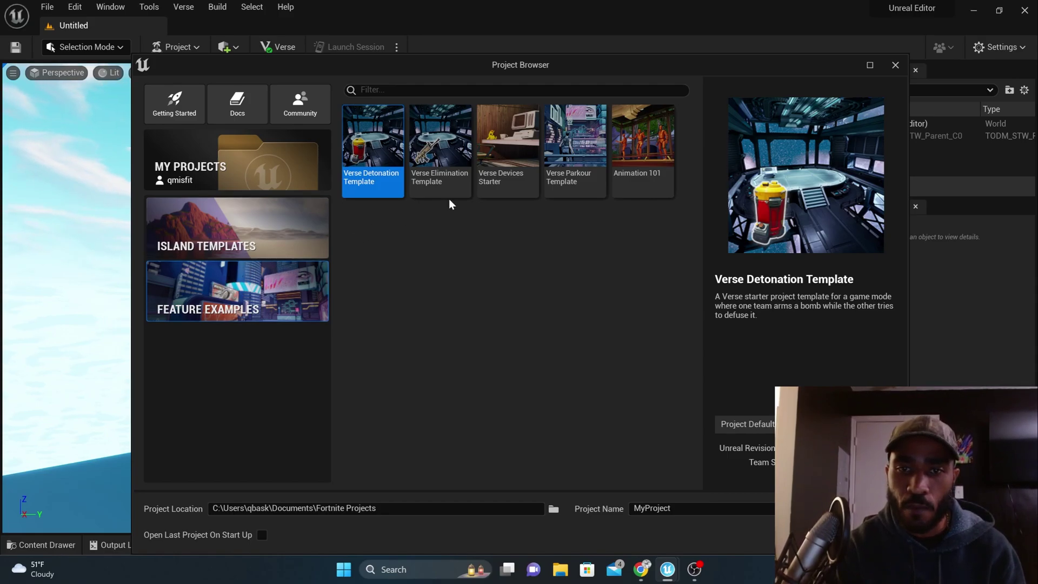
- Create a new project named MYVerseProject from the Verse Devices Starter feature example
left_click(510, 150)
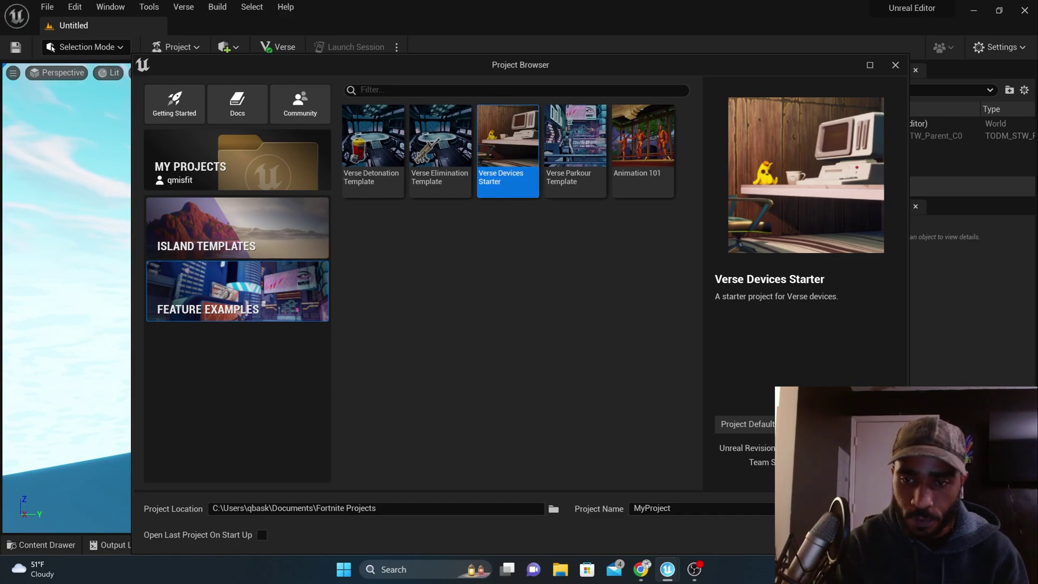
left_click(694, 509)
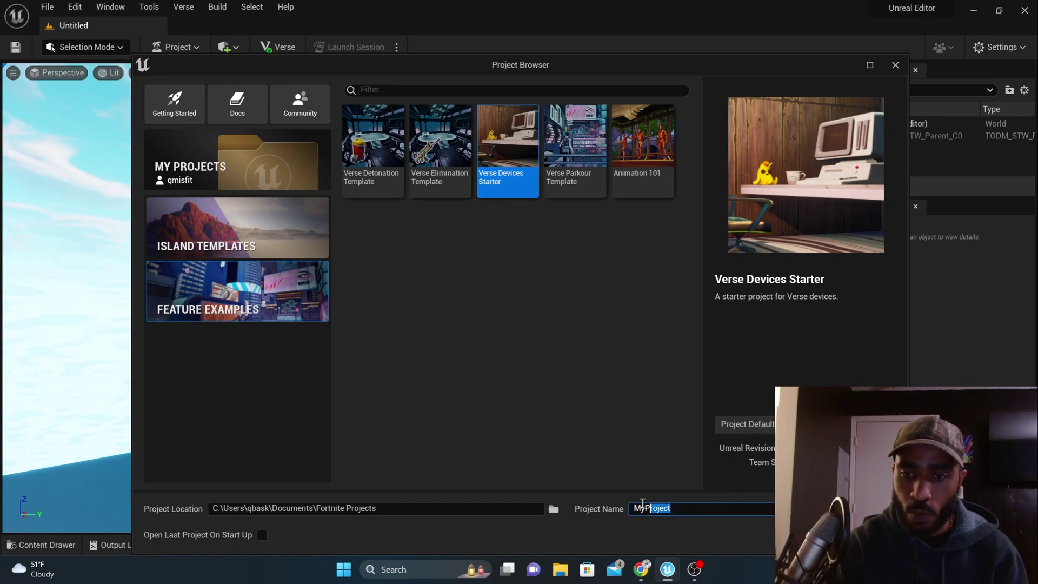
left_click(697, 506)
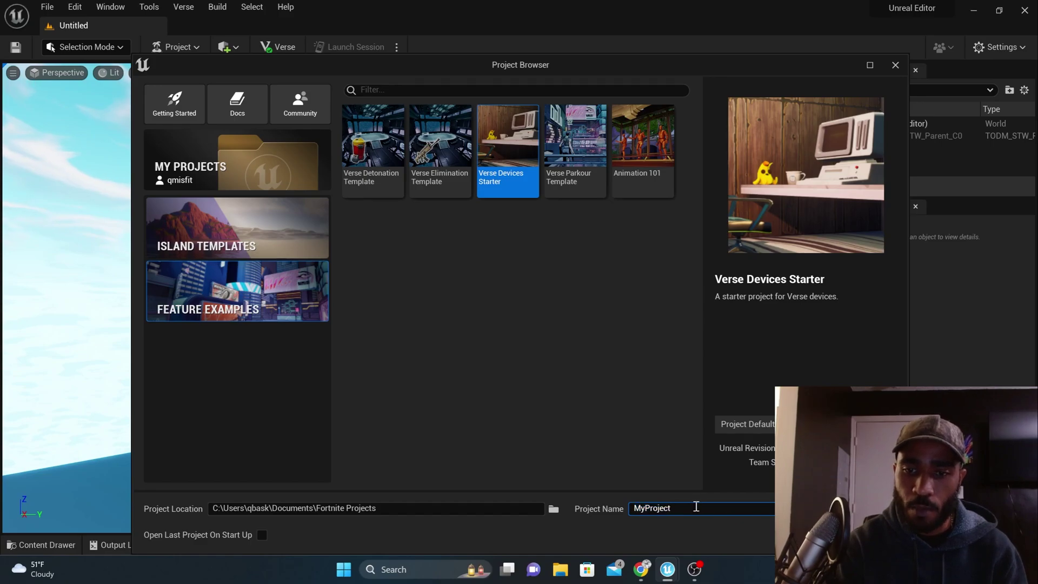
key("BackSpace")
key("BackSpace")
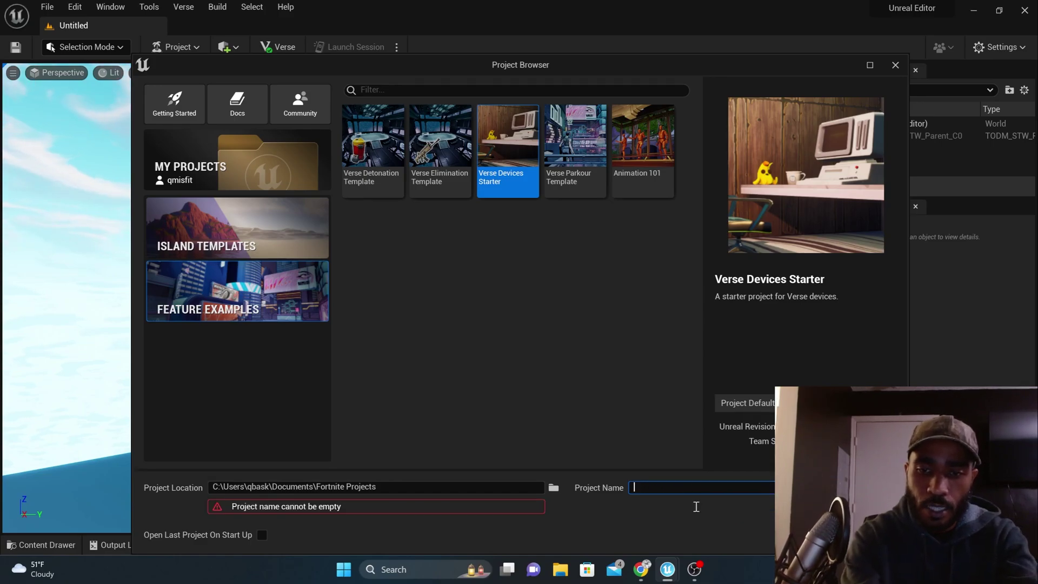
type("MYVer")
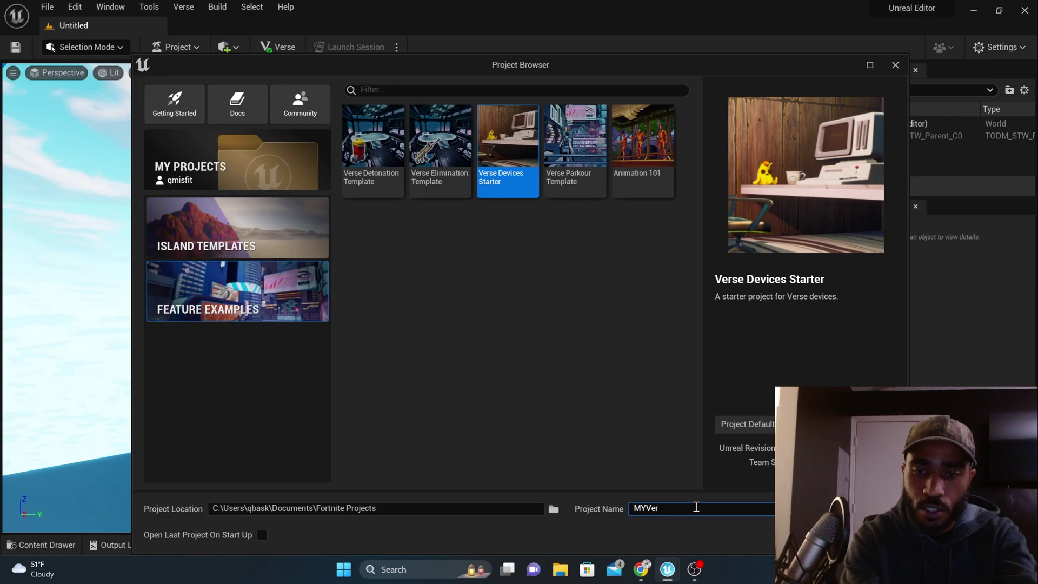
type("seProject")
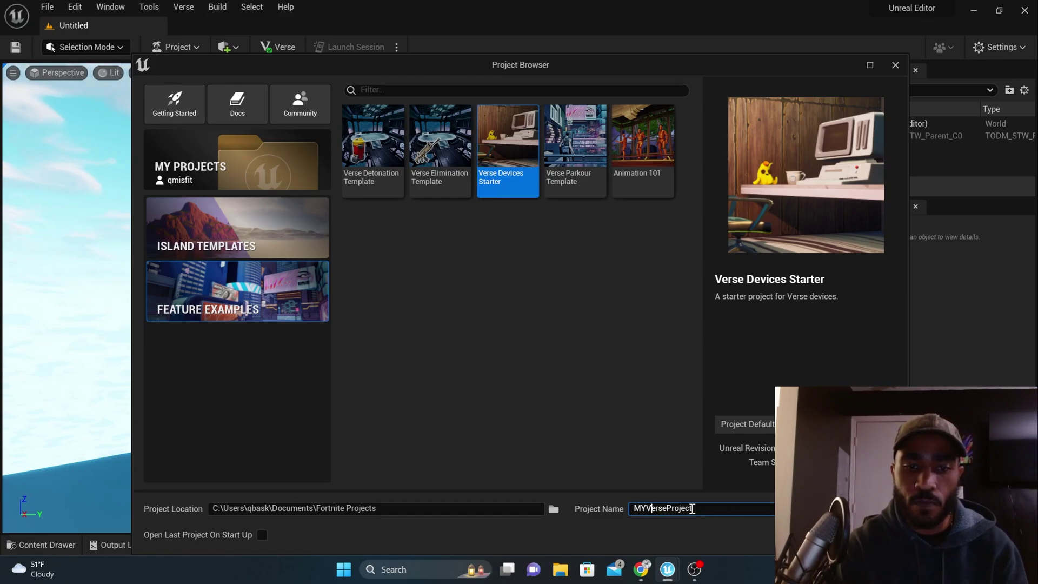
key("Return")
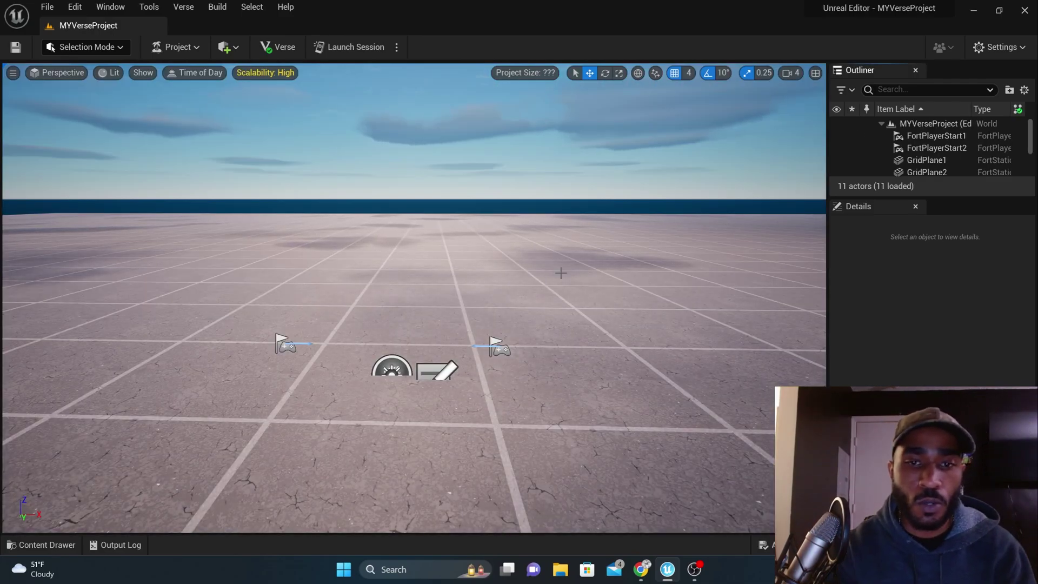
- Examine the two player starts in the new level, along with the outliner's actor list and the second start's transform details
middle_click_drag(514, 264, 557, 185)
right_click_drag(560, 273, 561, 273)
right_click_drag(522, 208, 522, 209)
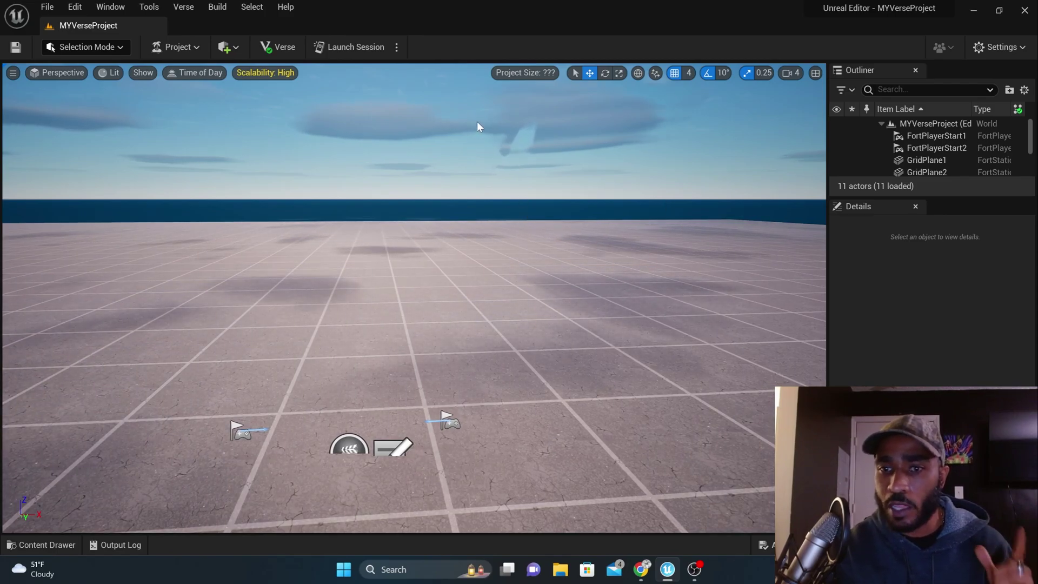
right_click_drag(493, 114, 494, 114)
left_click(294, 270)
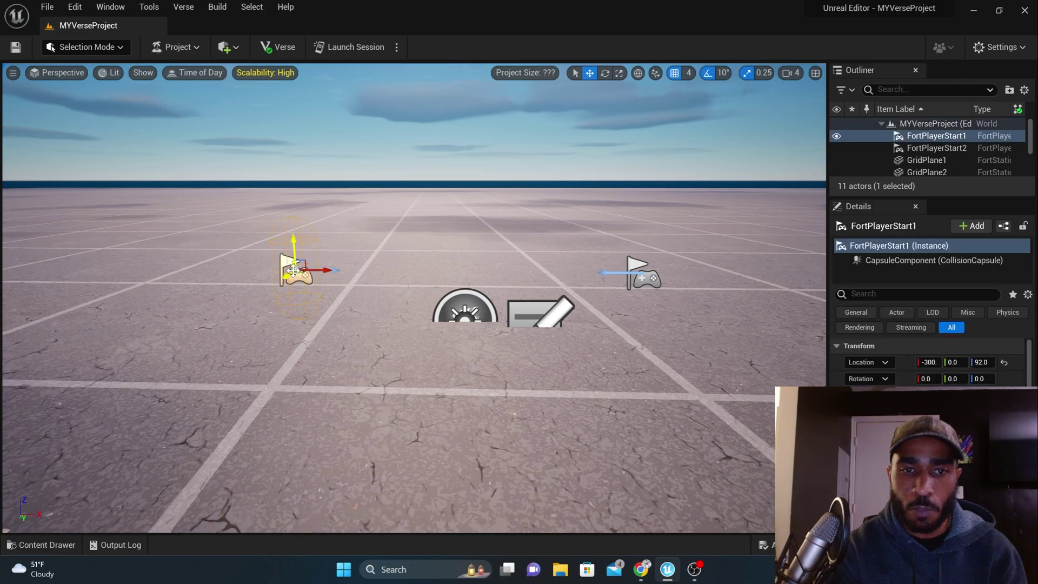
left_click(644, 277)
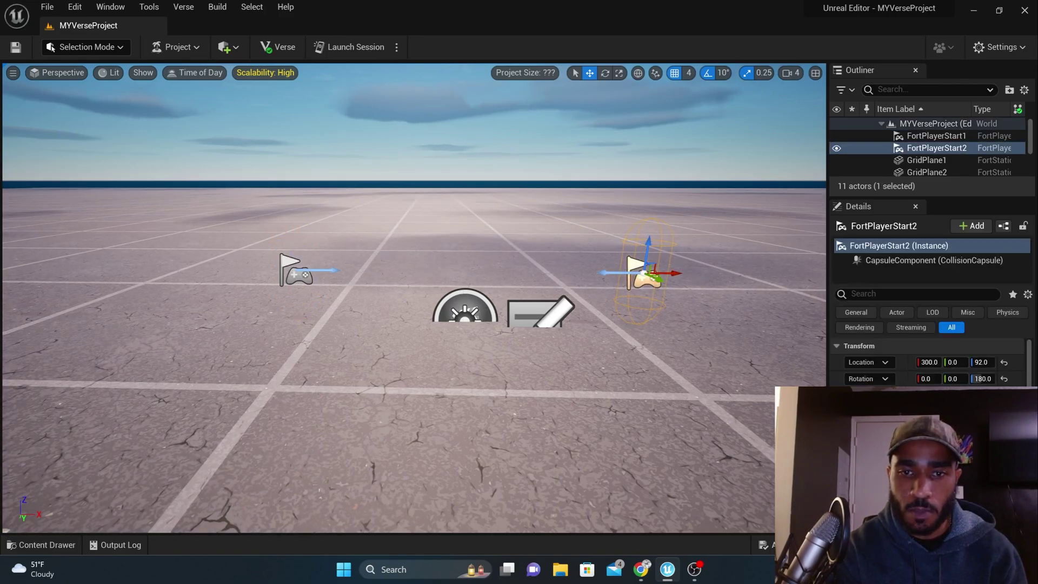
scroll(920, 131, "down", 3)
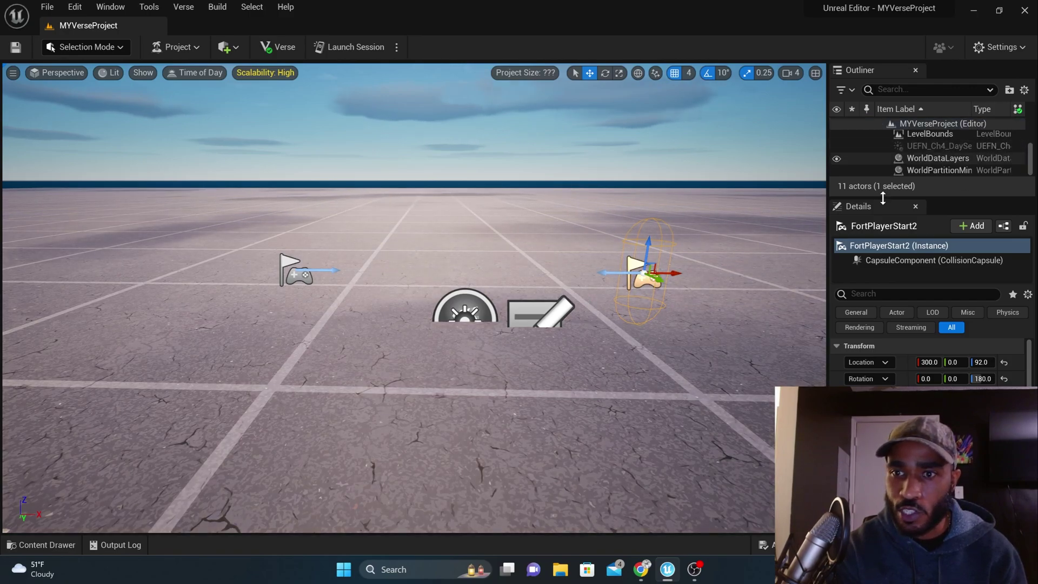
scroll(930, 351, "down", 1)
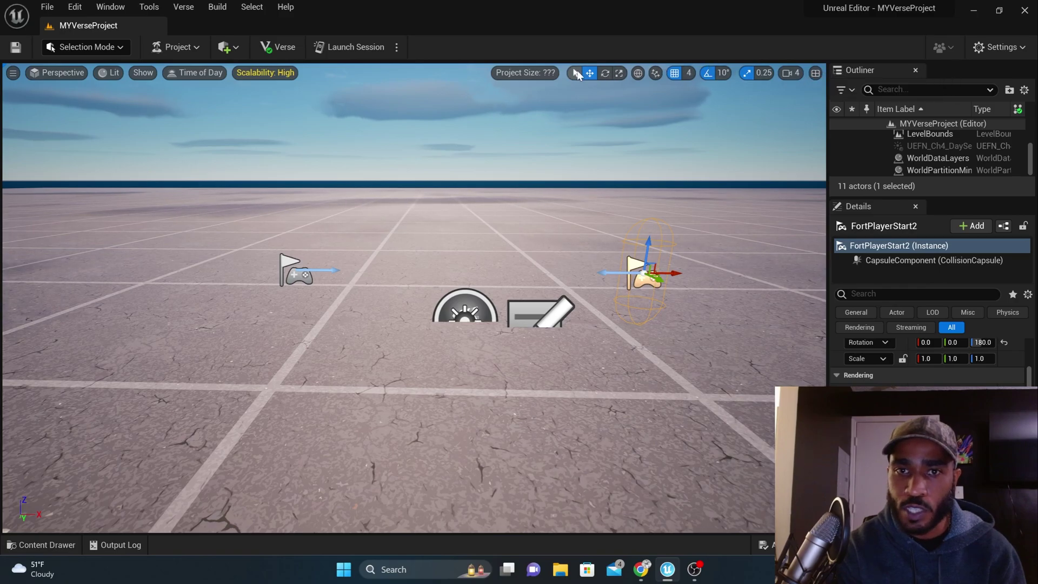
- View the project size statistics, close them, and look around the empty grid level
left_click(539, 76)
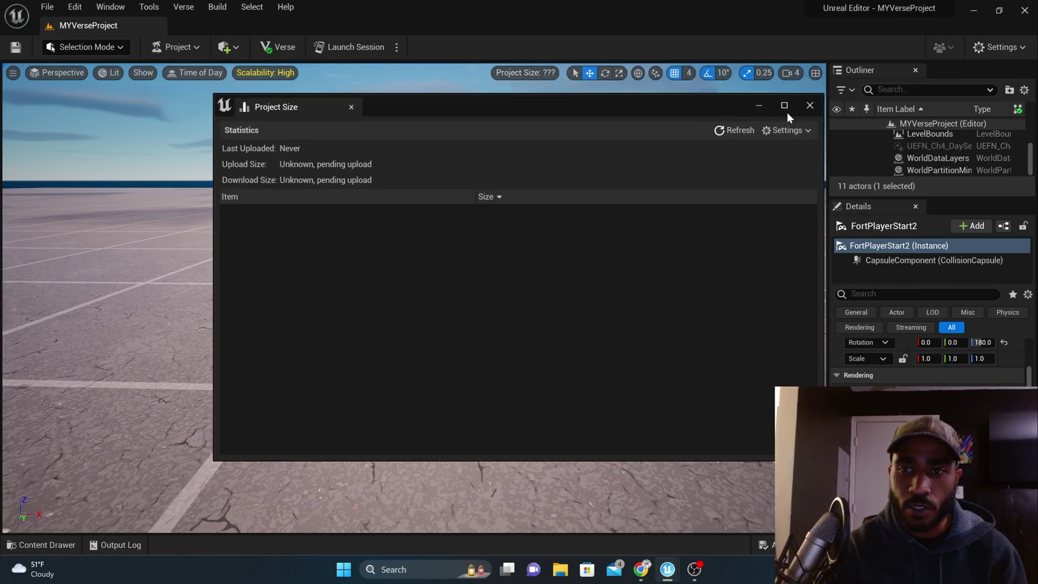
left_click(811, 107)
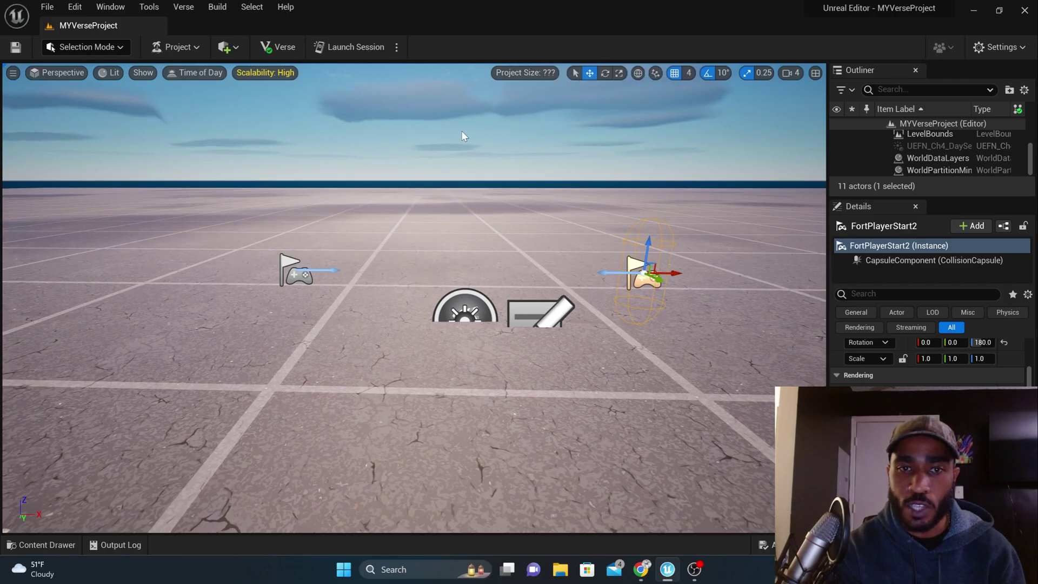
key("q")
right_click_drag(473, 193, 589, 141)
key("e")
right_click_drag(441, 183, 458, 101)
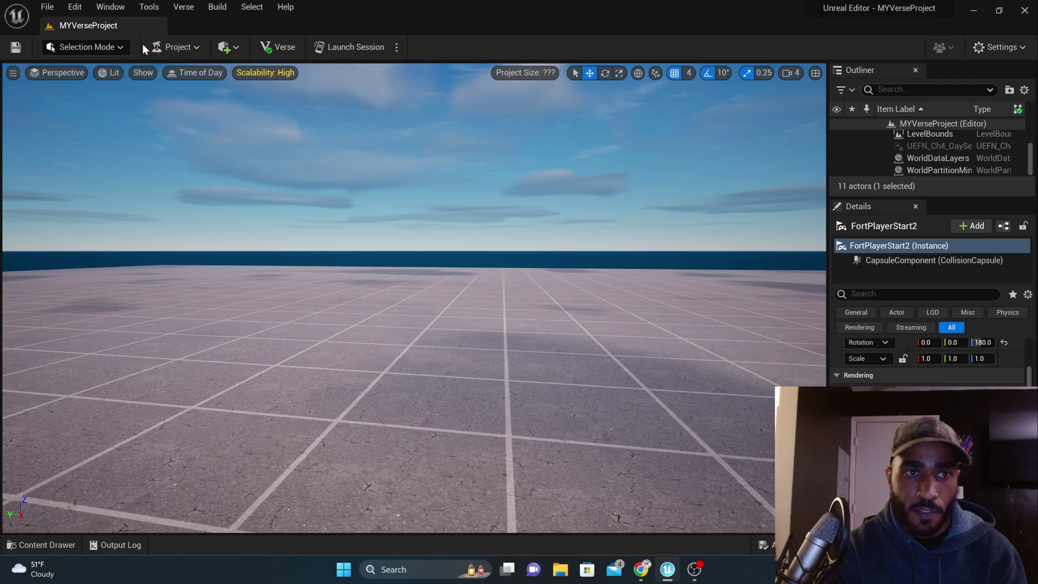
- Review the available editor modes and project options, and show the Place Actors panel
left_click(120, 47)
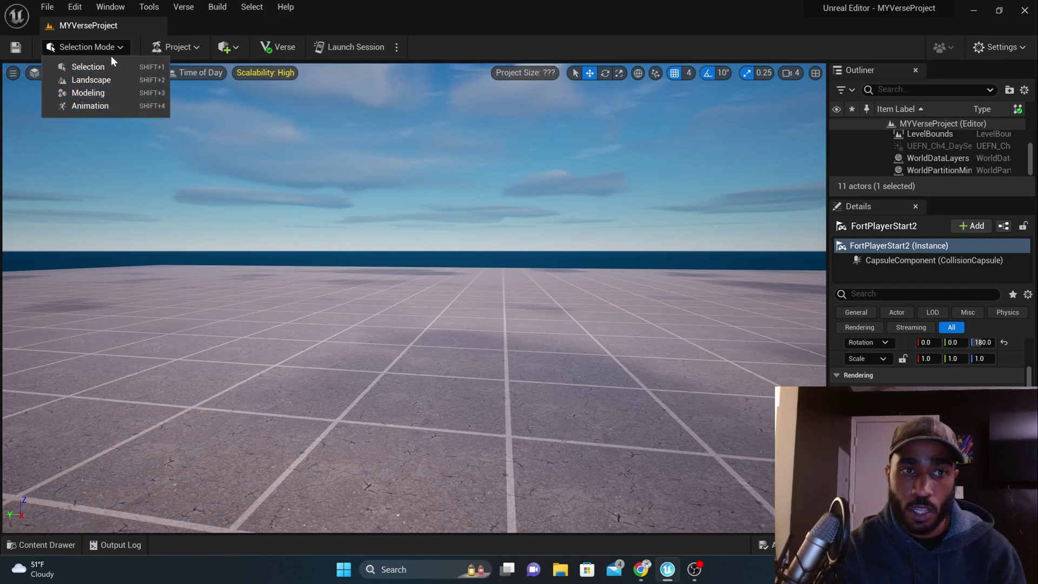
left_click(194, 47)
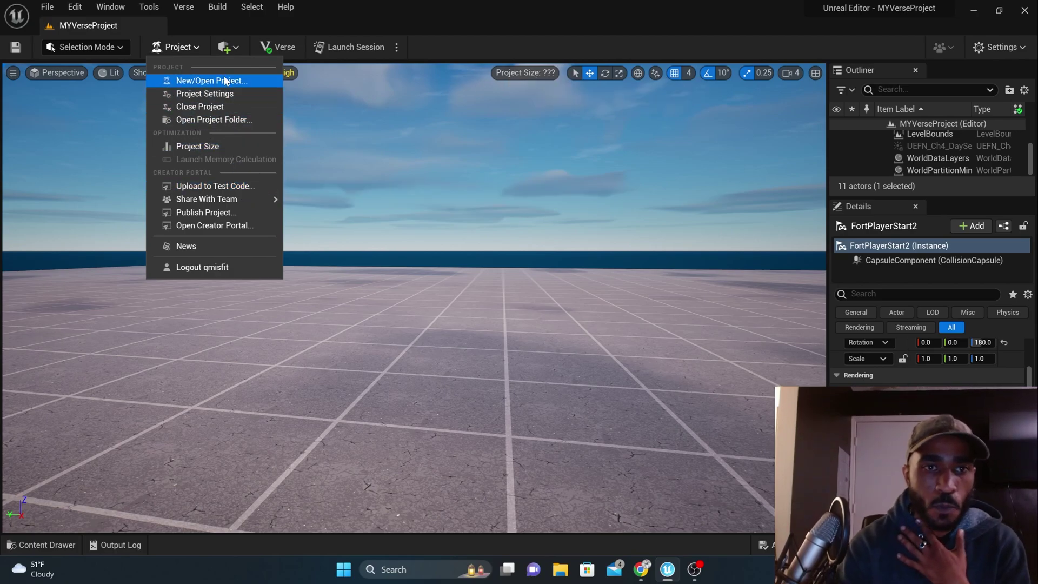
left_click(235, 49)
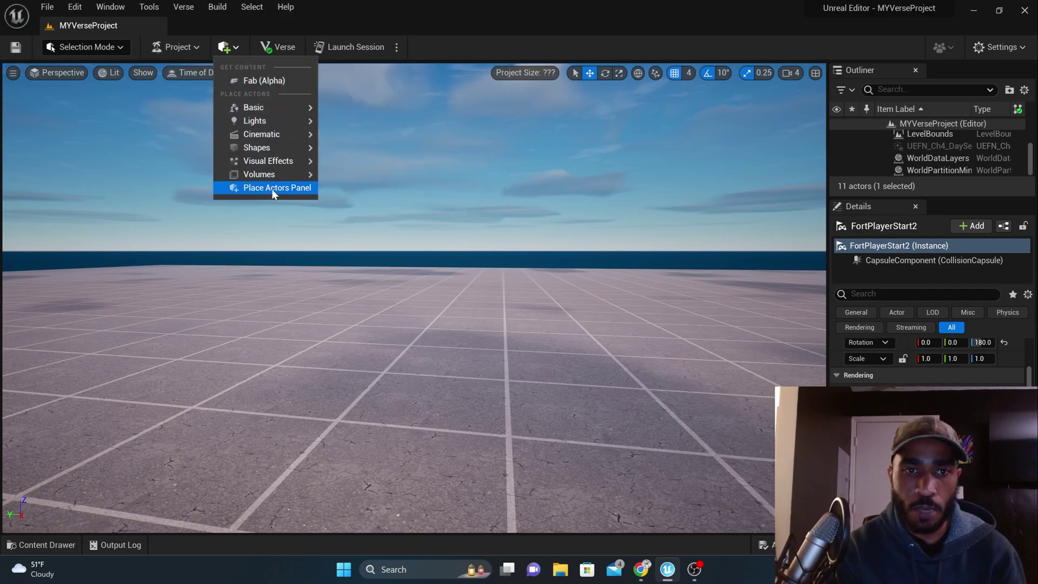
mouse_move(264, 167)
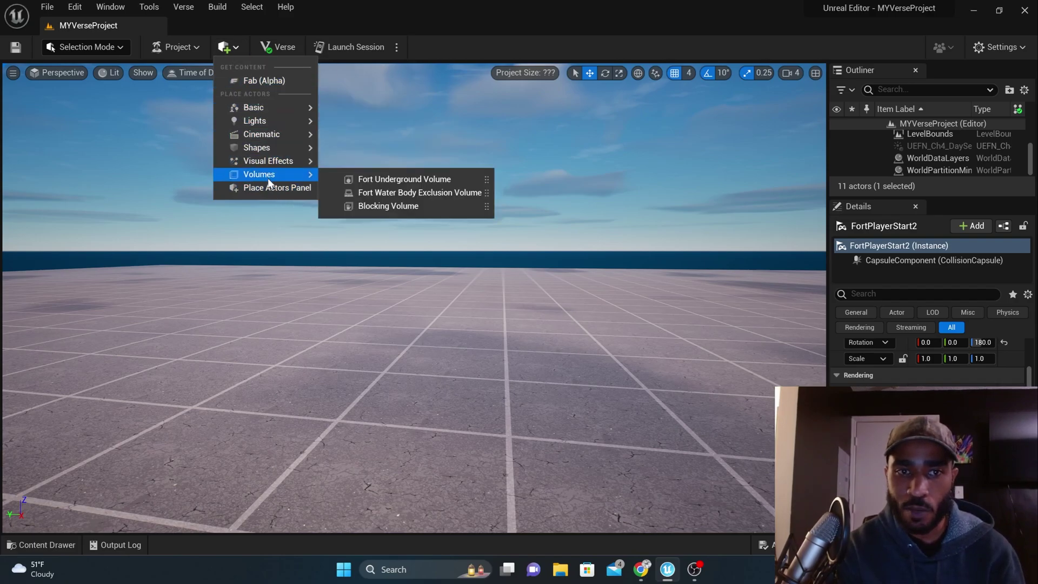
left_click(277, 188)
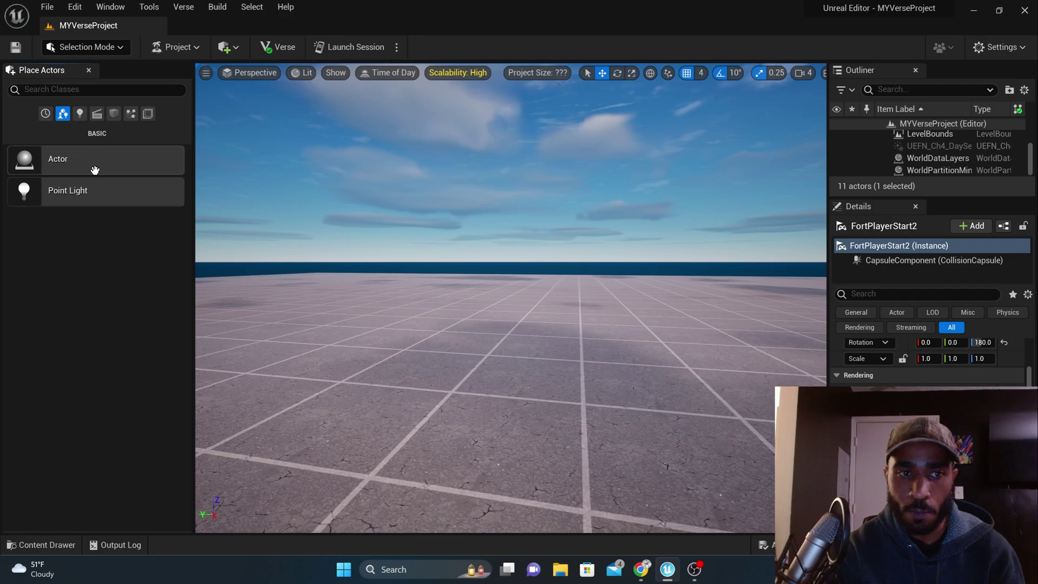
- Look through the placeable actor categories: recently placed, basic, lights, cinematic, shapes, visual effects and volumes
left_click(46, 113)
left_click(62, 114)
left_click(79, 113)
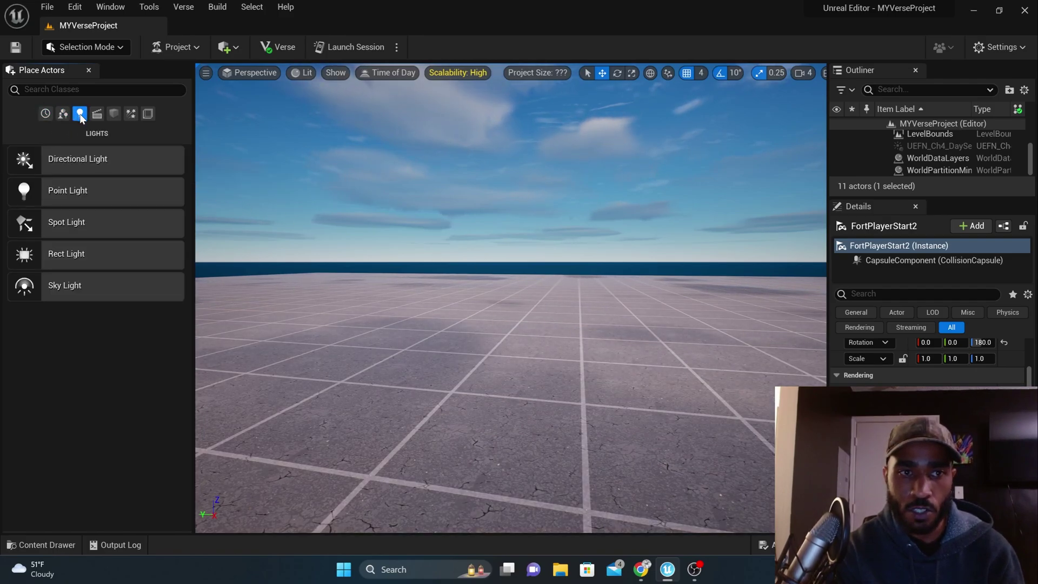
left_click(97, 114)
left_click(115, 113)
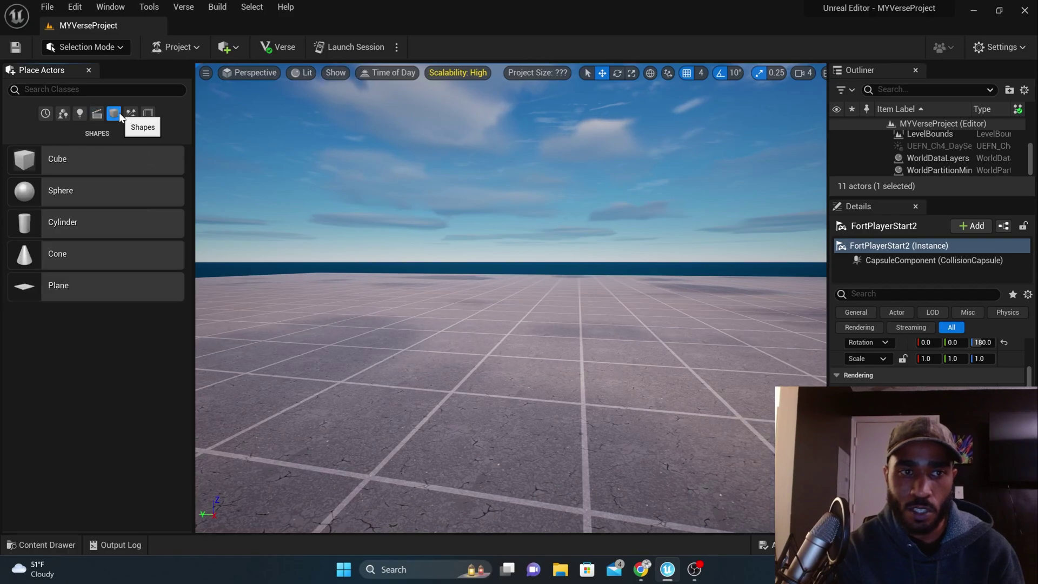
left_click(131, 114)
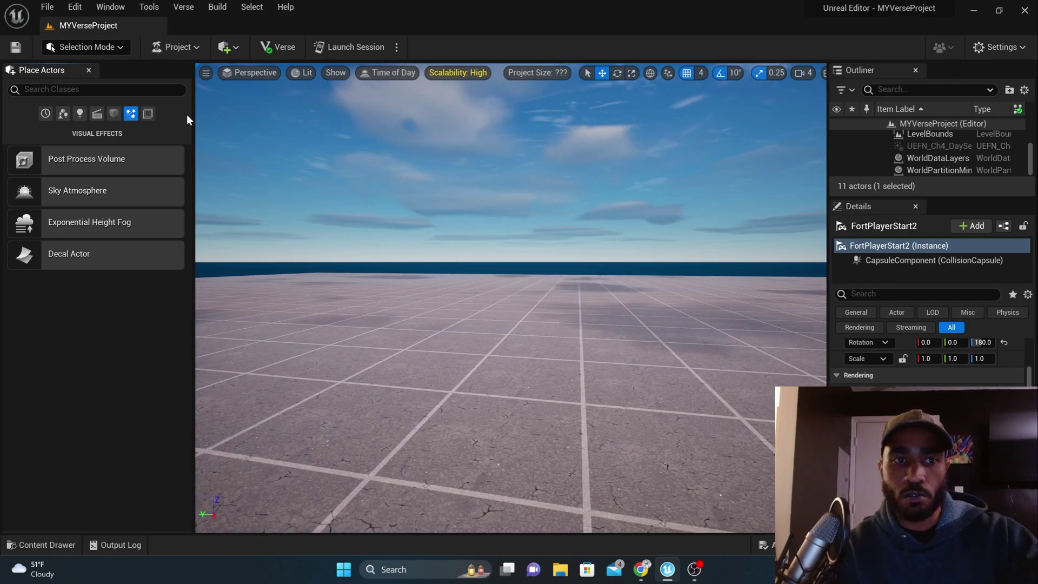
left_click(162, 95)
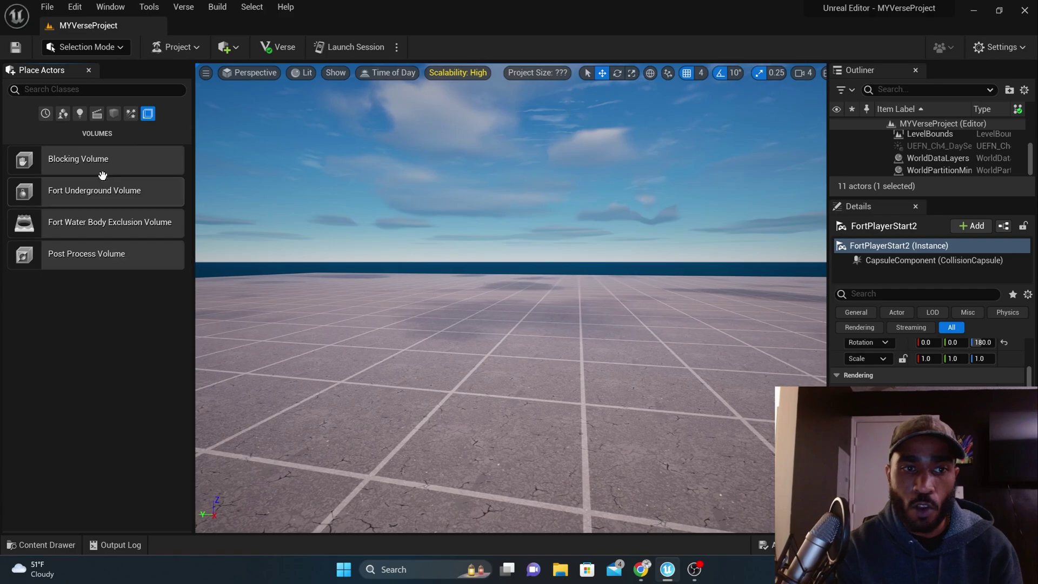
- Open the Fab (Alpha) asset library and browse its packs, featured Megascans and featured 3D models
right_click_drag(362, 172, 422, 184)
key("e")
key("d")
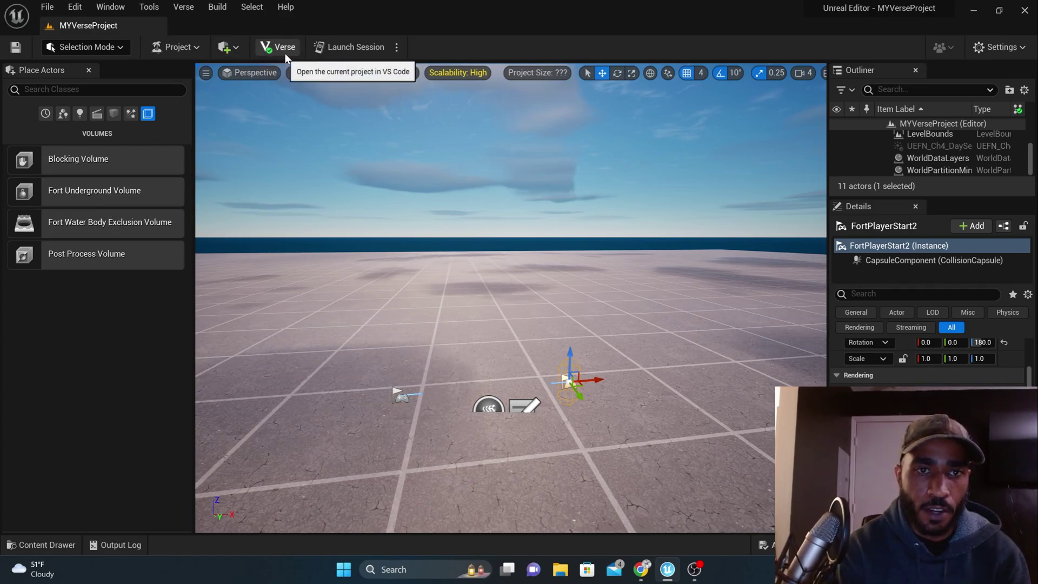
left_click(231, 51)
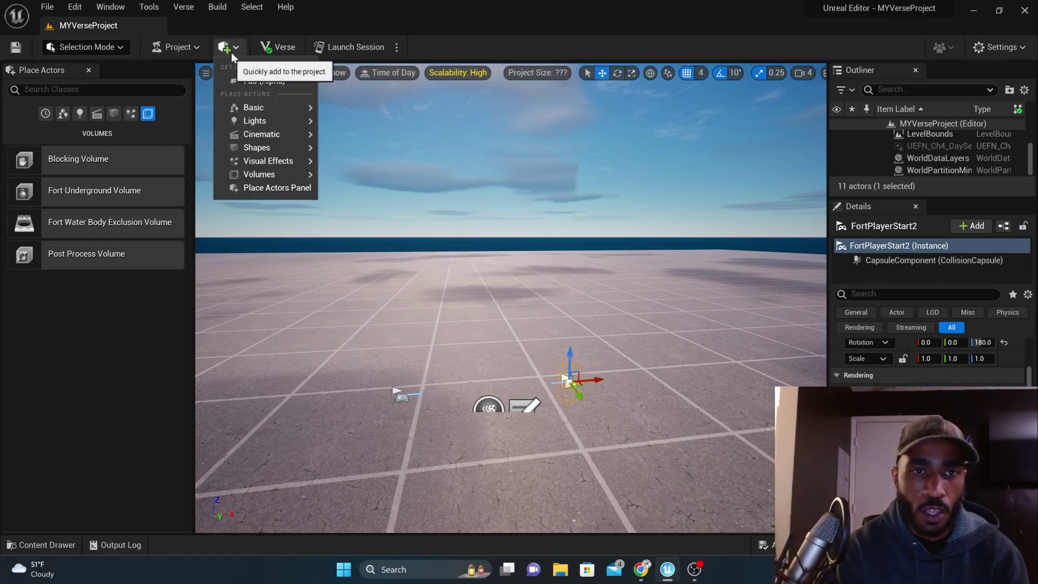
left_click(265, 80)
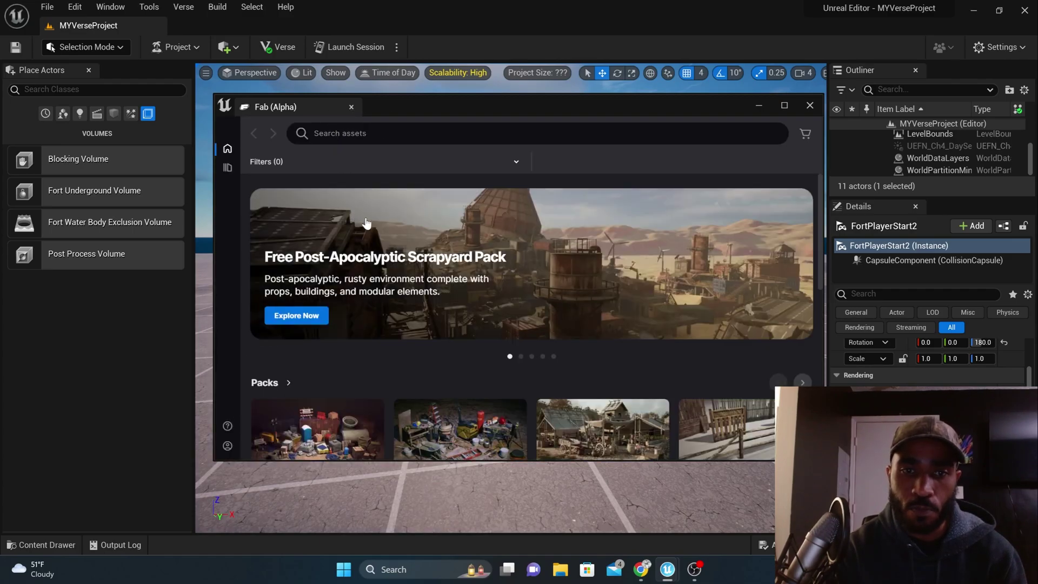
scroll(381, 230, "down", 4)
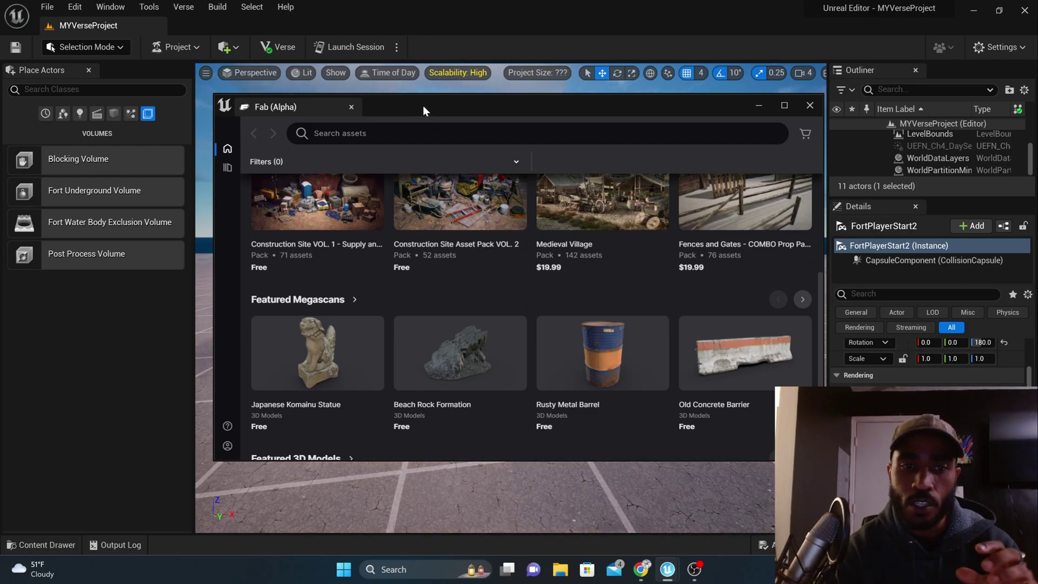
scroll(436, 260, "up", 4)
scroll(436, 258, "down", 1)
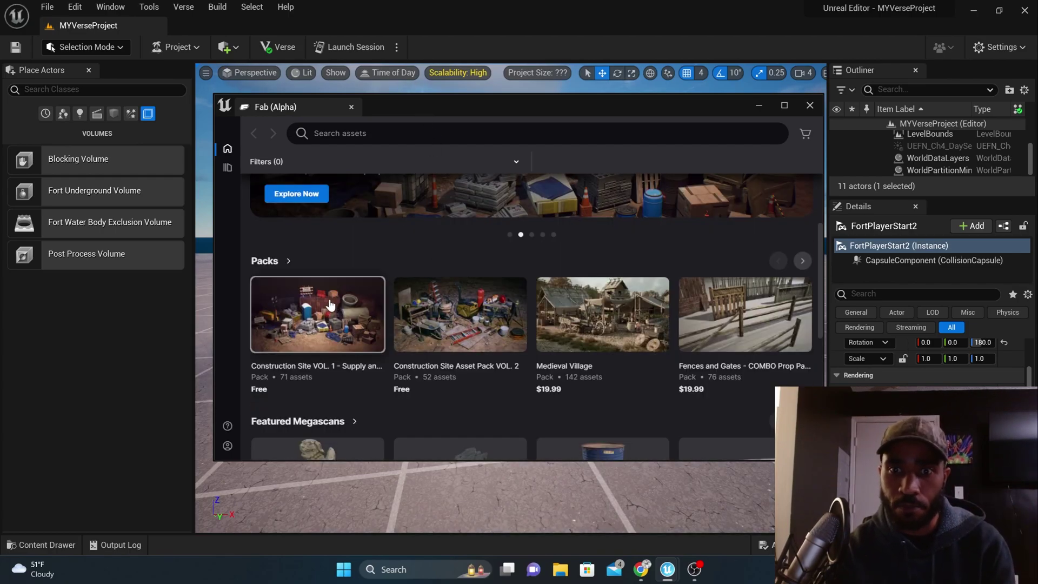
scroll(357, 304, "down", 2)
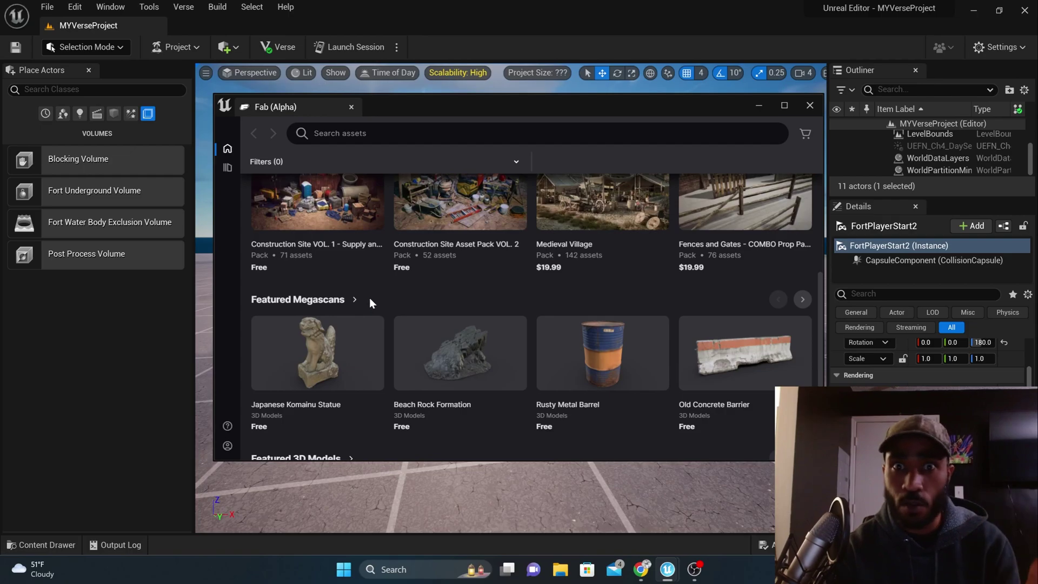
scroll(369, 301, "down", 1)
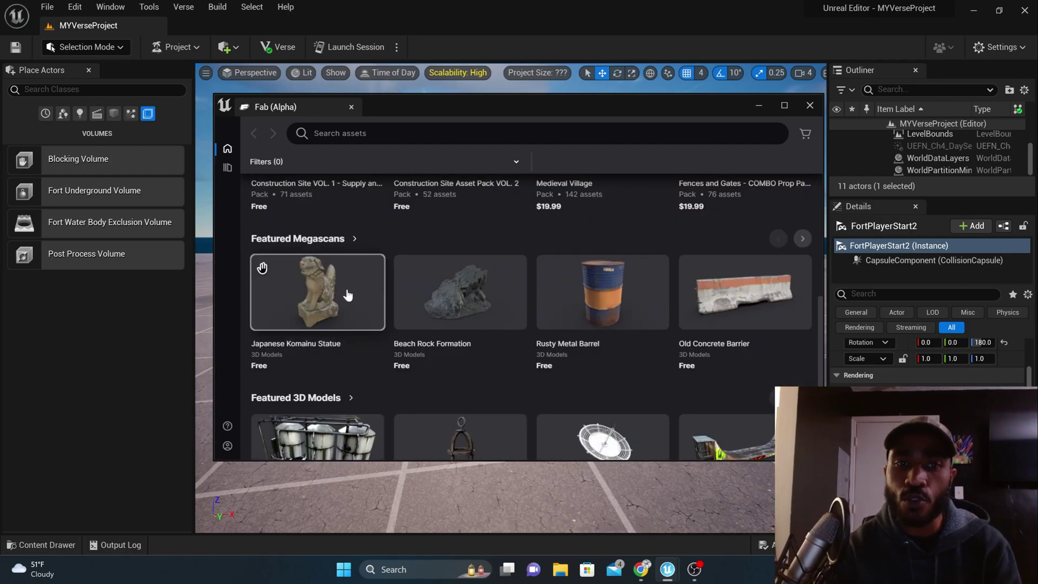
- Move the Fab window aside and place the Japanese Komainu Statue on the ground near the first player start
left_click_drag(457, 105, 766, 99)
left_click_drag(628, 287, 403, 354)
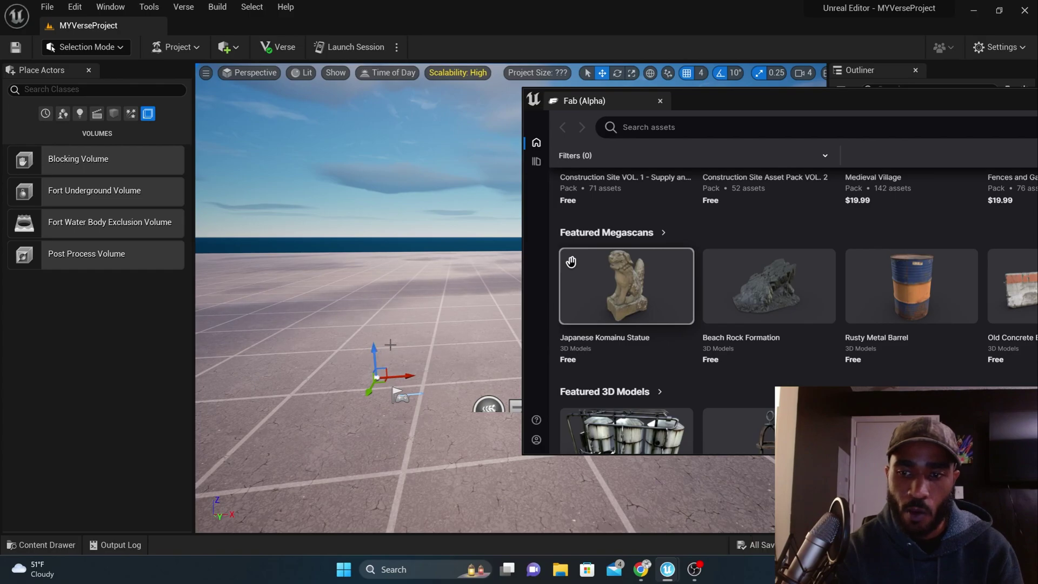
middle_click_drag(407, 343, 351, 371)
scroll(350, 372, "up", 6)
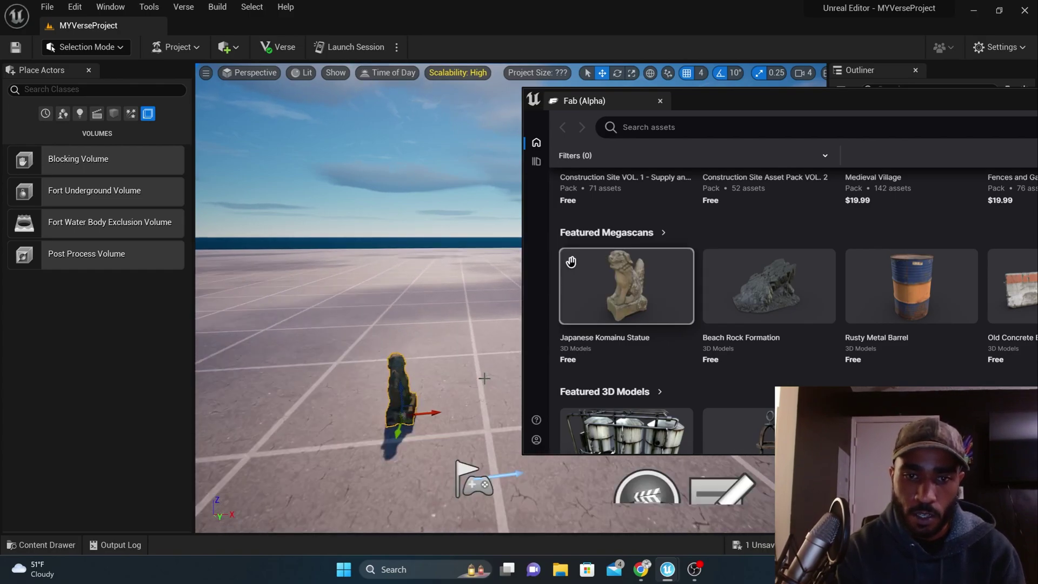
- Inspect the placed statue up close, browse the Fab library's featured assets again, and close the Fab window
middle_click_drag(440, 354, 449, 405)
mouse_move(404, 319)
left_mouse_down()
mouse_move(378, 351)
mouse_move(450, 280)
mouse_move(404, 319)
left_mouse_up()
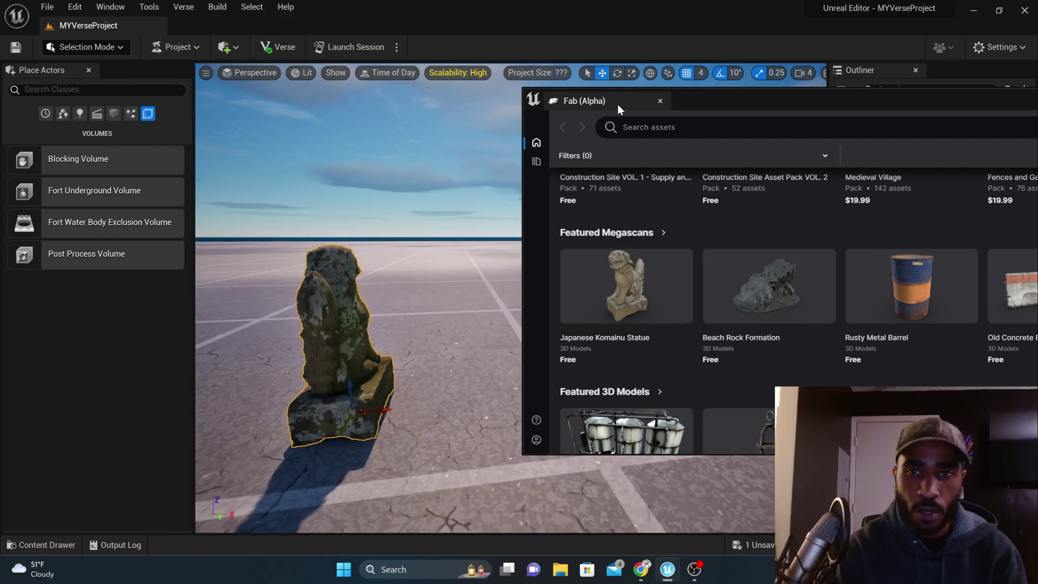
left_click_drag(719, 98, 468, 111)
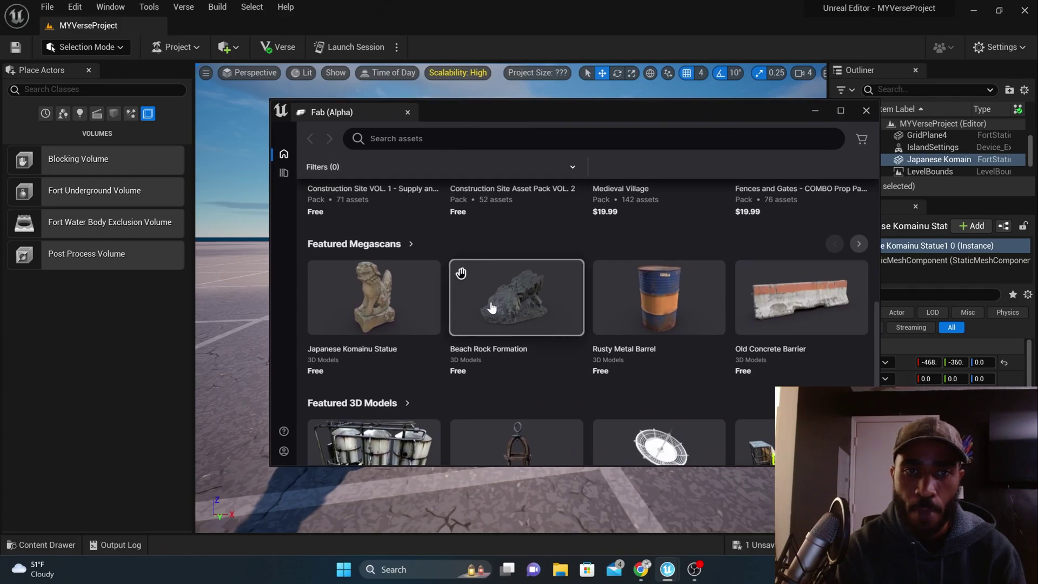
scroll(490, 305, "down", 2)
scroll(508, 316, "up", 10)
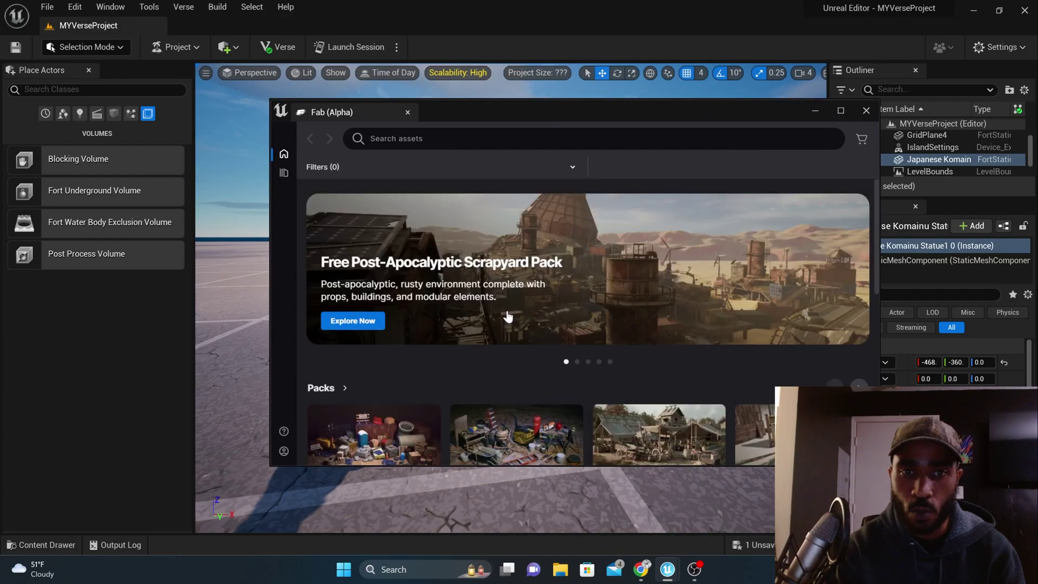
scroll(599, 329, "down", 4)
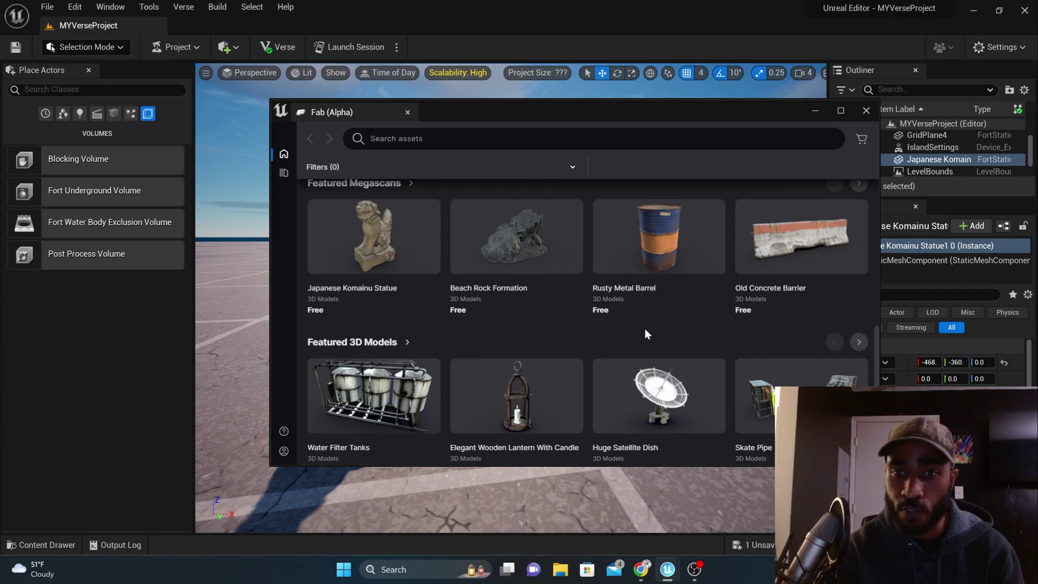
left_click(866, 111)
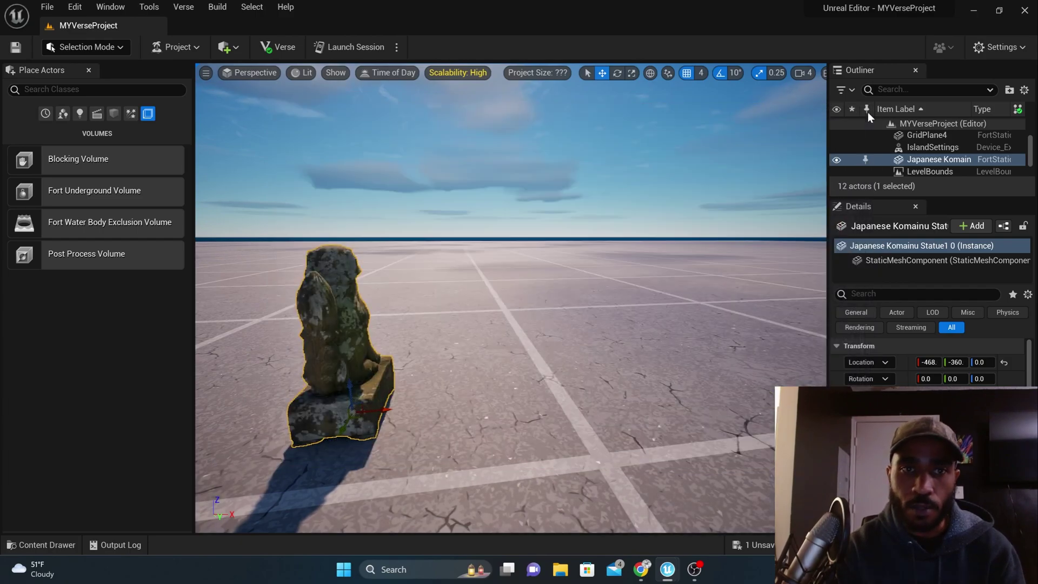
- Open the project's Verse workspace in Visual Studio Code, collapse the MYVerseProject folder, and return to the Unreal Editor
left_click(280, 49)
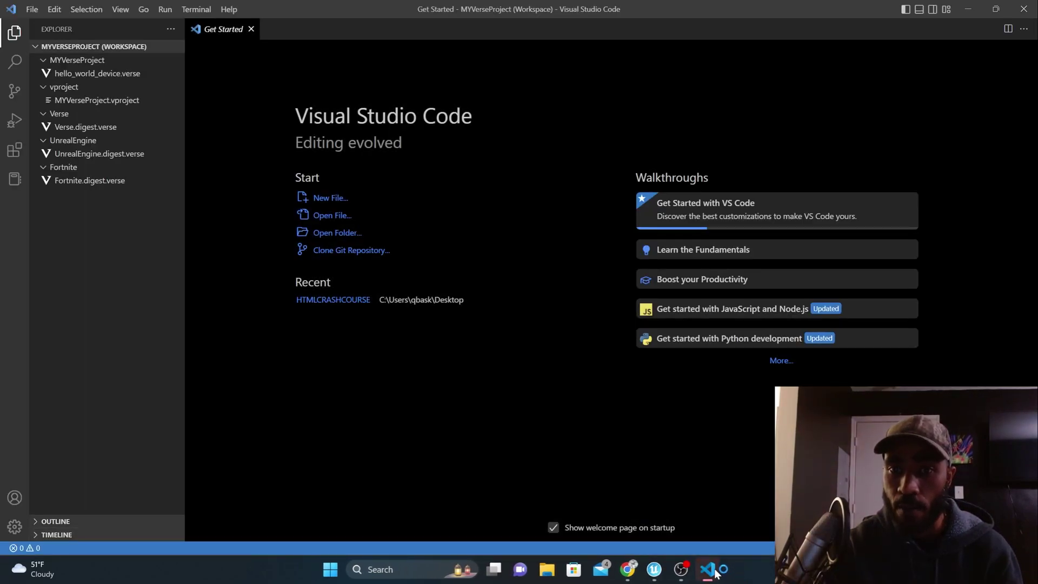
mouse_move(714, 572)
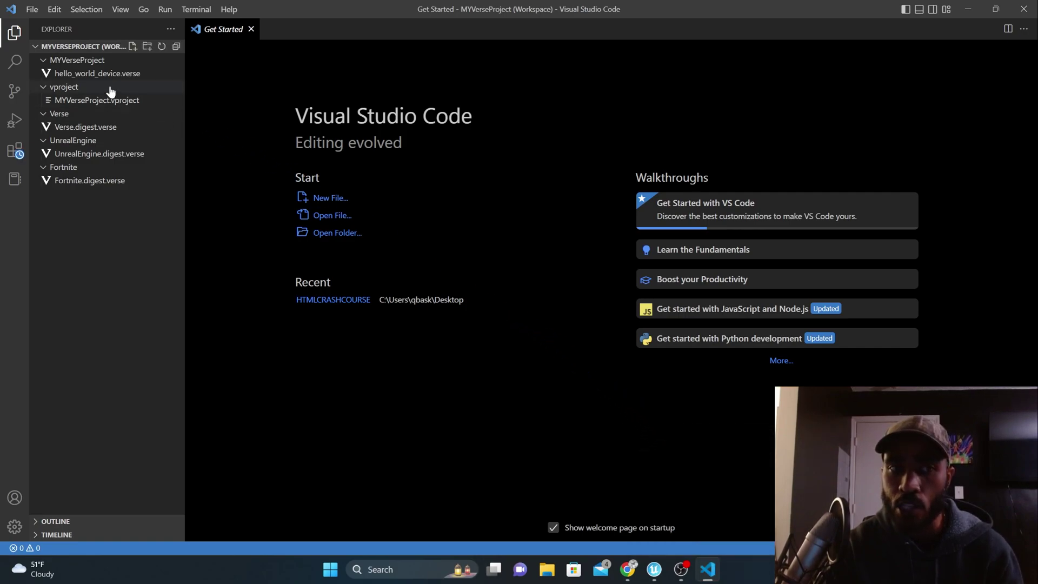
left_click(98, 61)
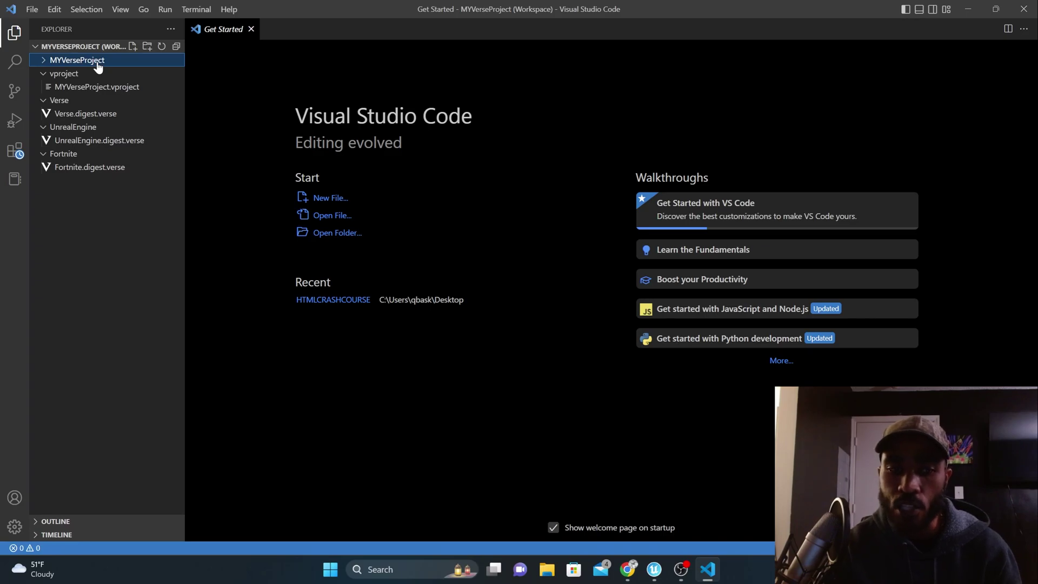
left_click(968, 10)
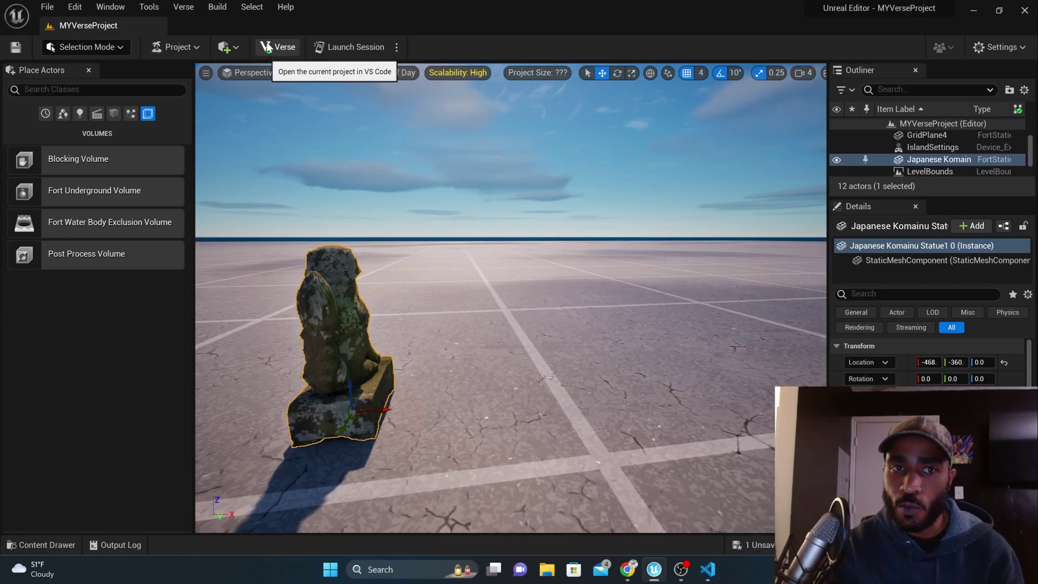
- Switch to Visual Studio Code again, try the New File option on the Get Started page, and return to the Unreal Editor
left_click(287, 49)
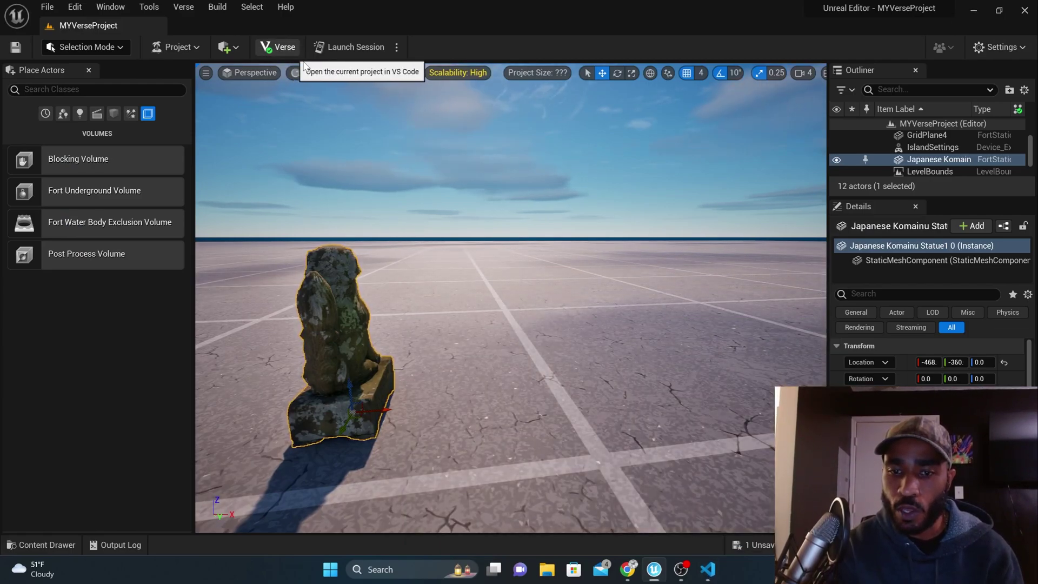
left_click(704, 573)
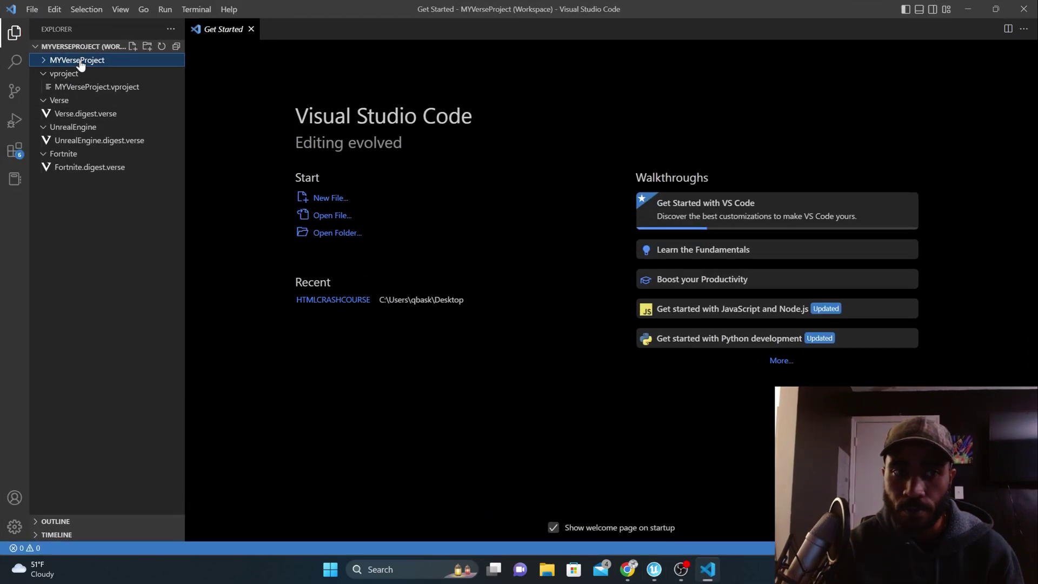
left_click(341, 200)
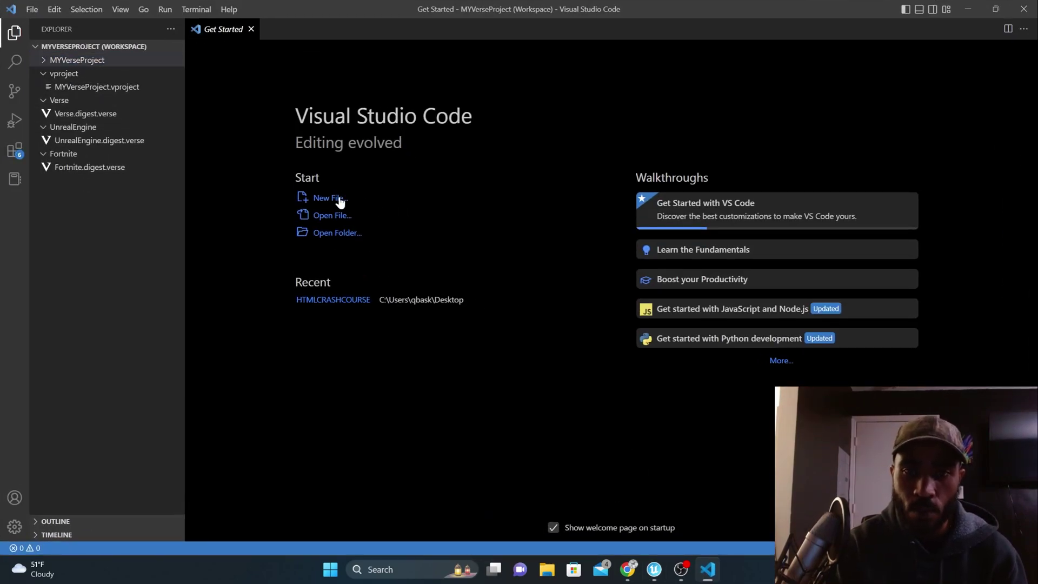
left_click(738, 51)
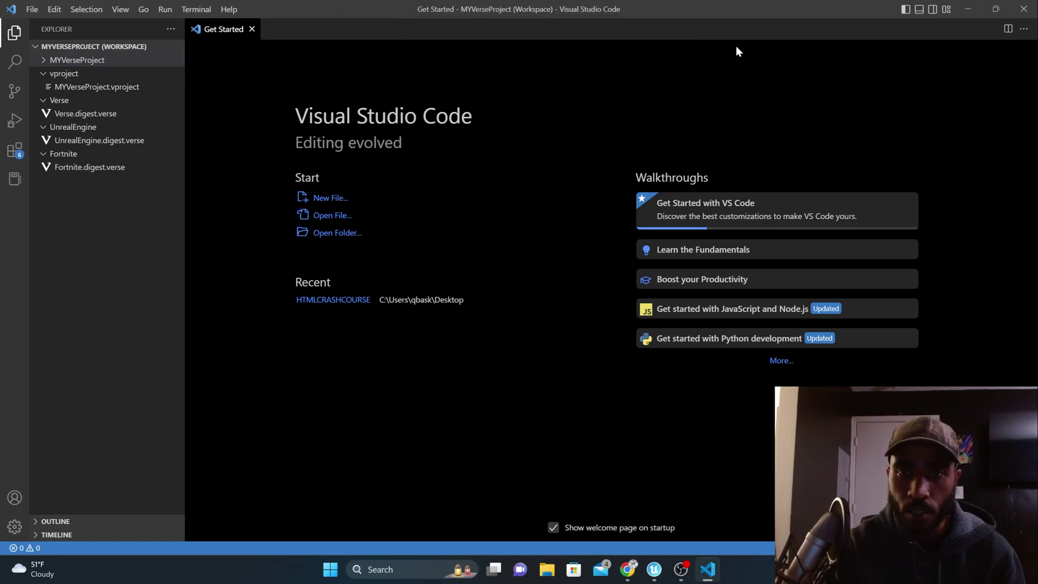
left_click(968, 9)
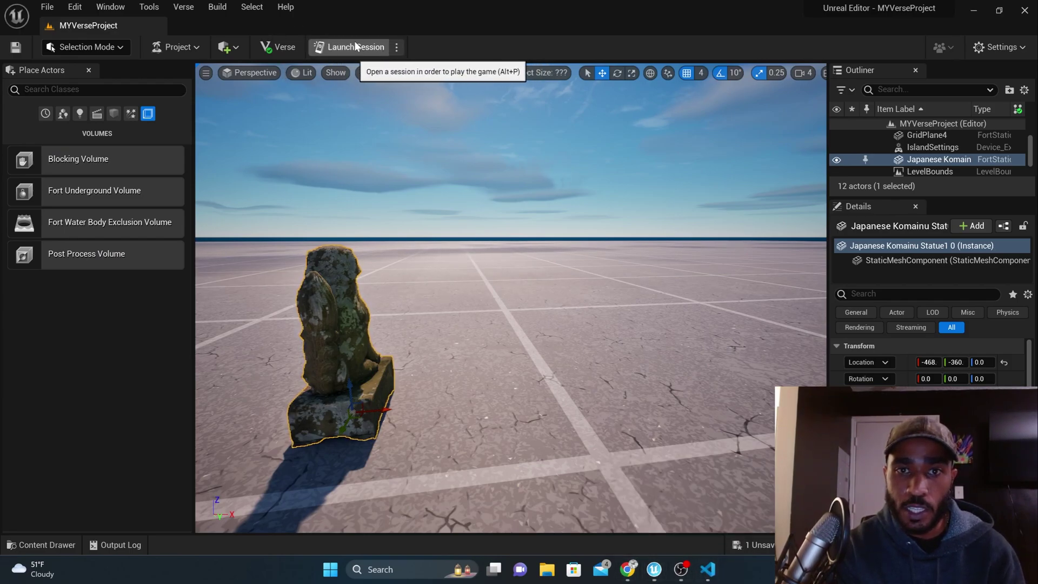
- Fly the viewport camera around the statue to view it from the other side together with the nearby player start
right_click_drag(474, 312, 429, 253)
key("s")
key("e")
right_click_drag(569, 351, 453, 326)
key("q")
key("s")
key("w")
key("q")
key("w")
key("d")
key("s")
key("e")
key("s")
key("s")
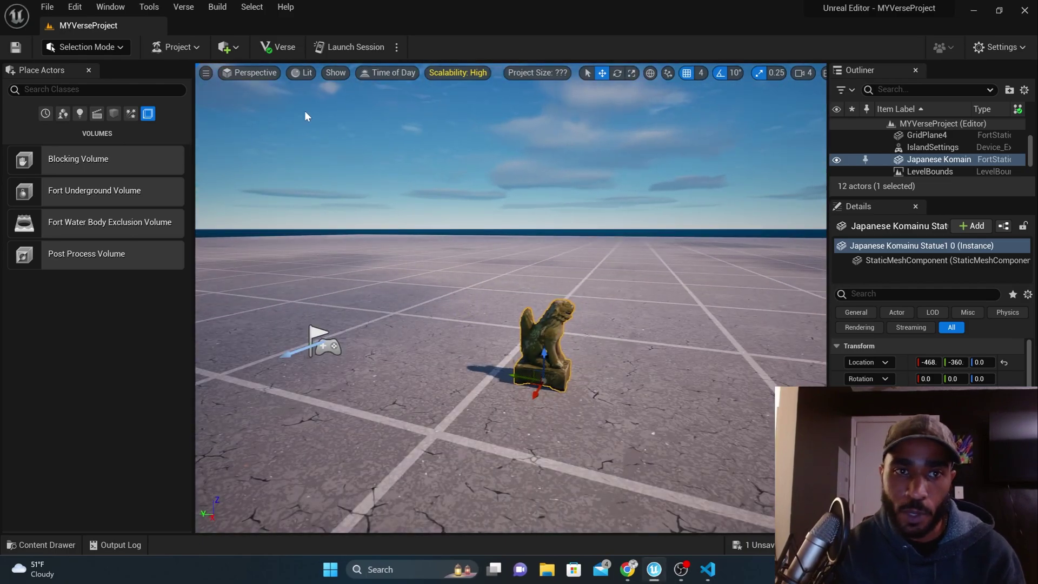
- Try the viewport's Immersive Mode and restore the normal editor layout
left_click(206, 74)
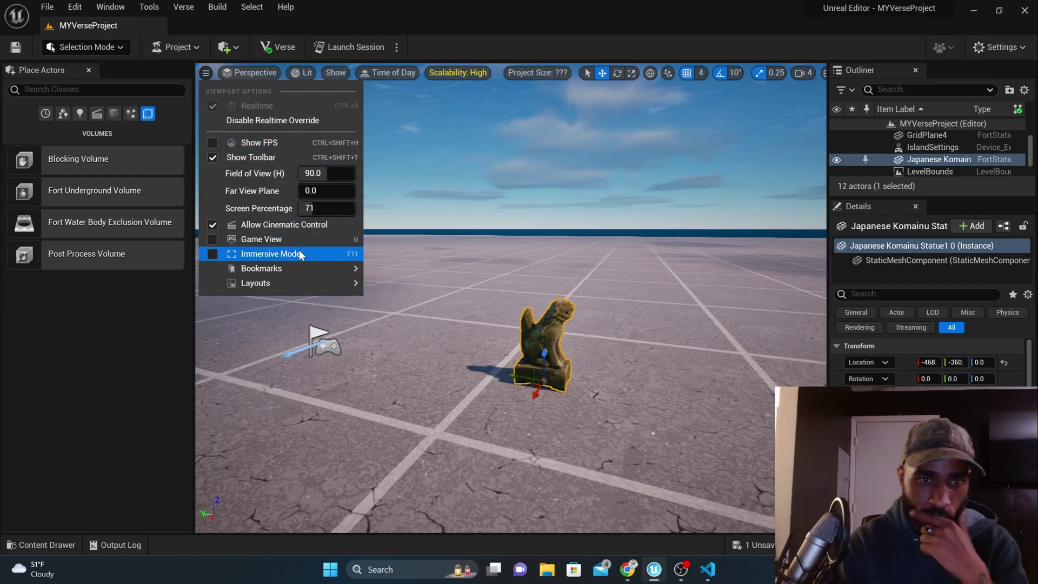
left_click(209, 252)
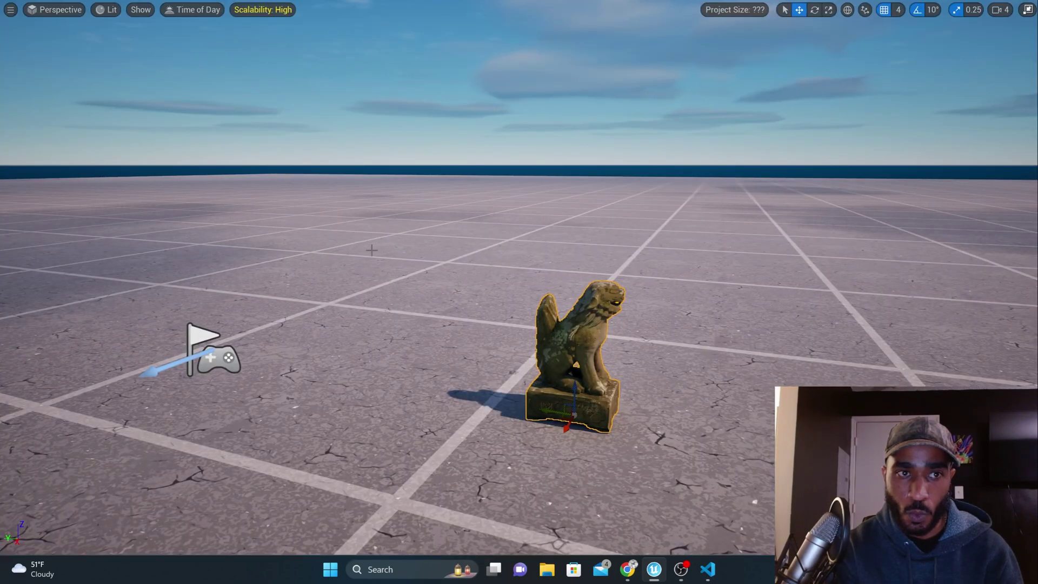
left_click(15, 9)
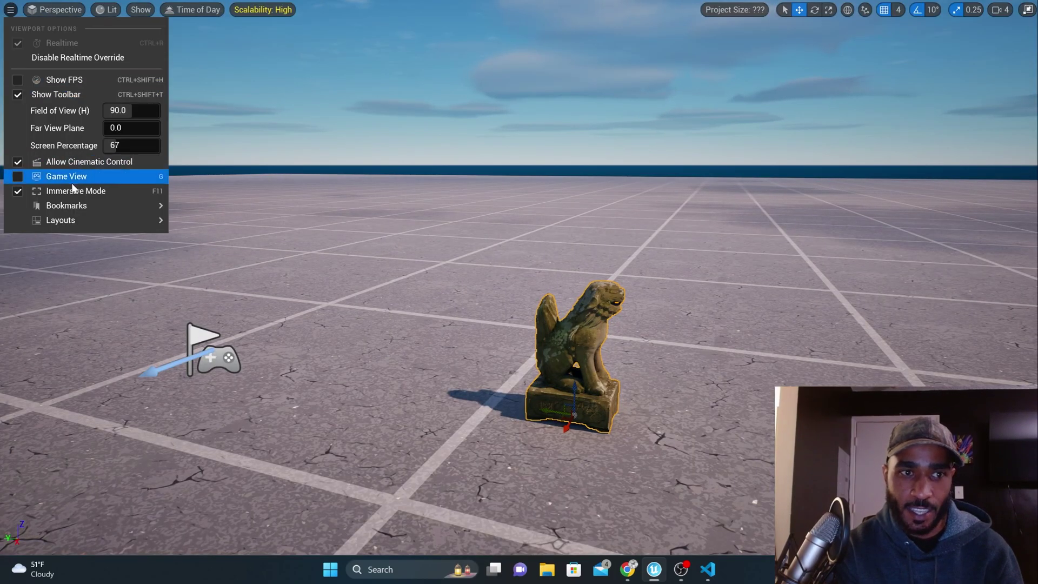
left_click(18, 191)
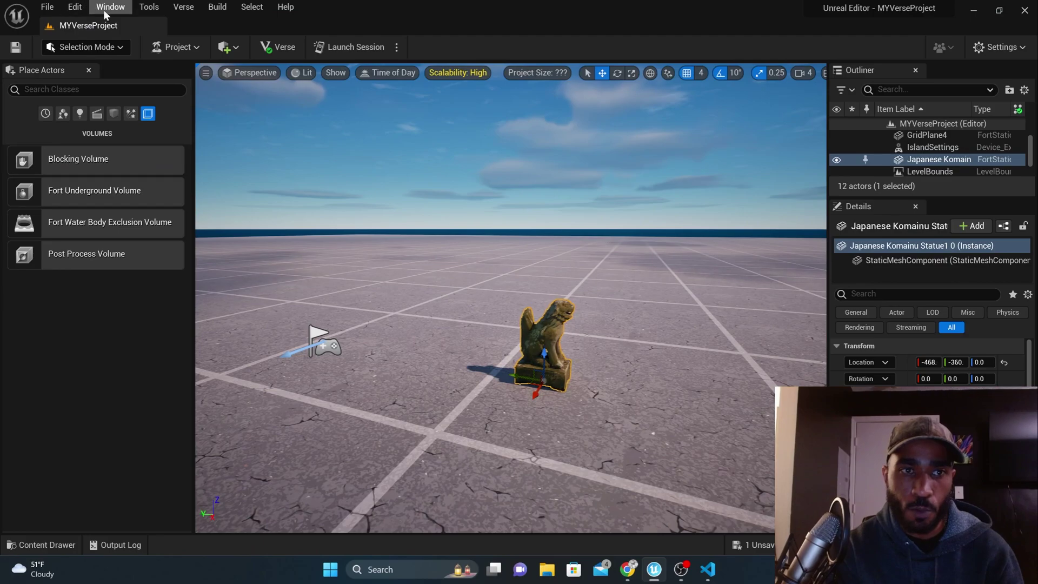
- Toggle Game View on and off to compare the level with and without its editor icons
left_click(207, 75)
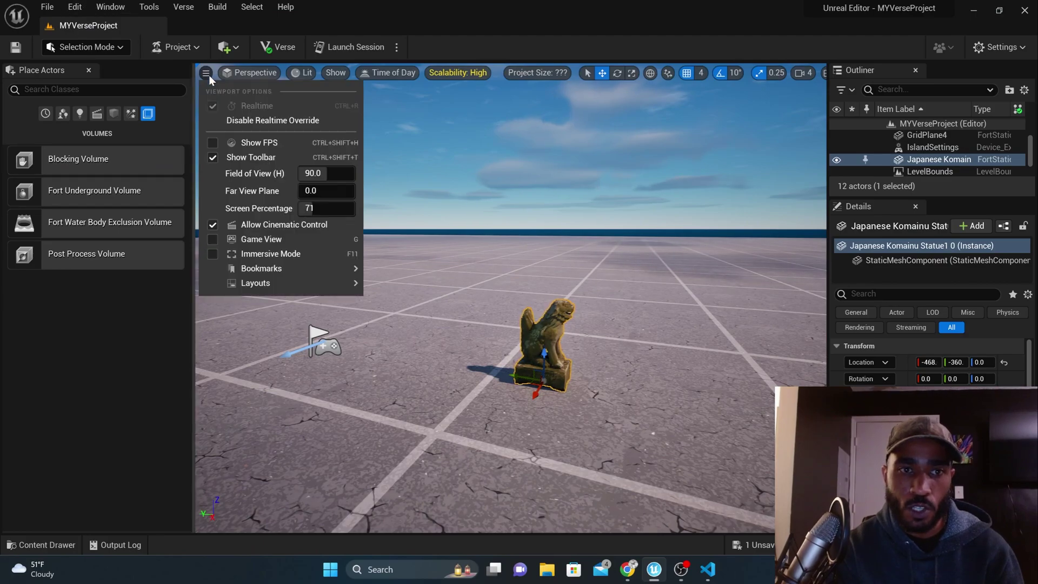
left_click(215, 239)
scroll(473, 258, "up", 3)
scroll(498, 315, "down", 3)
scroll(498, 314, "up", 3)
left_click(213, 239)
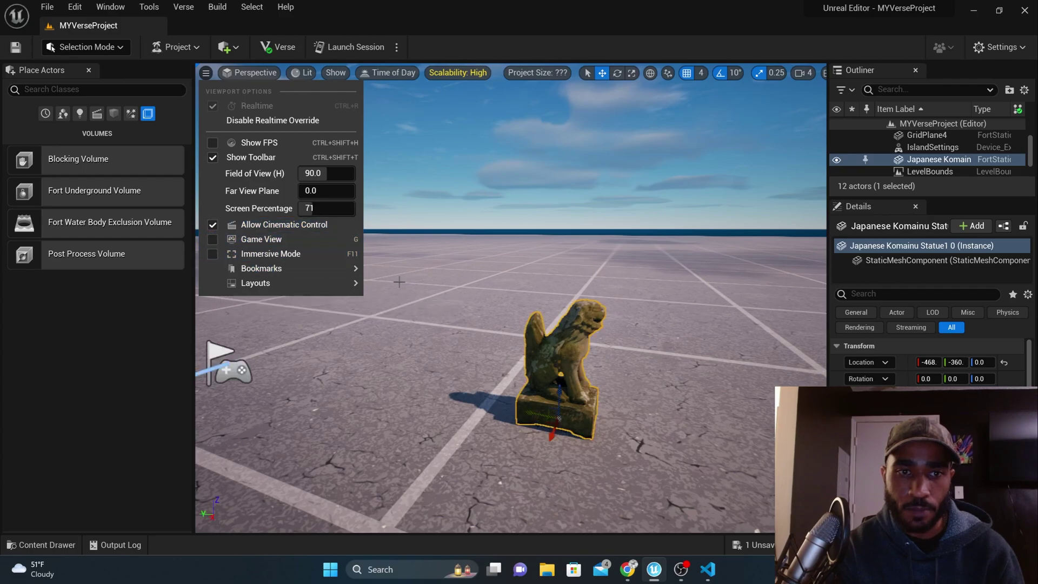
left_click(214, 239)
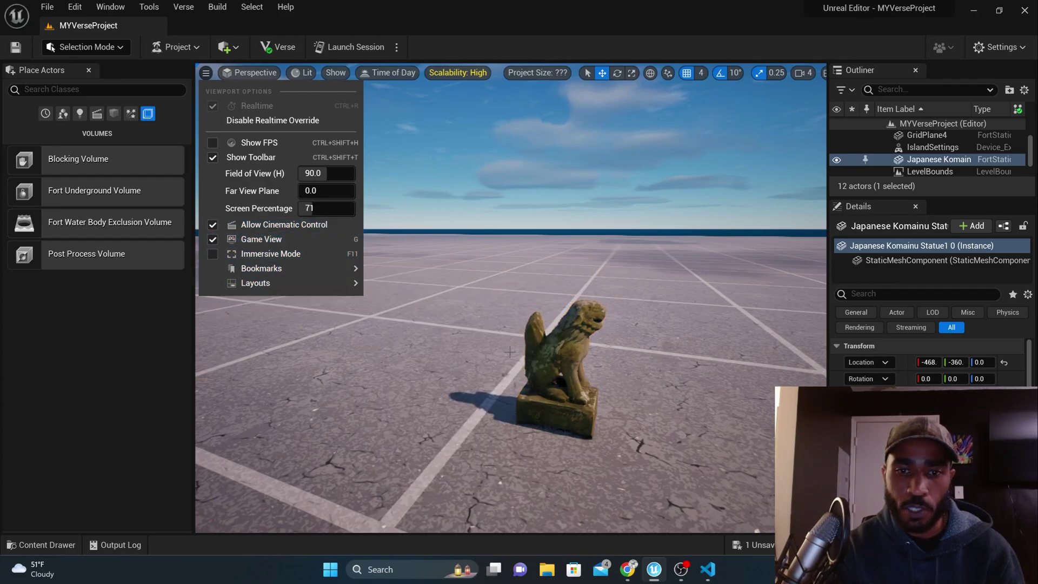
right_click_drag(270, 161, 241, 195)
left_click(207, 73)
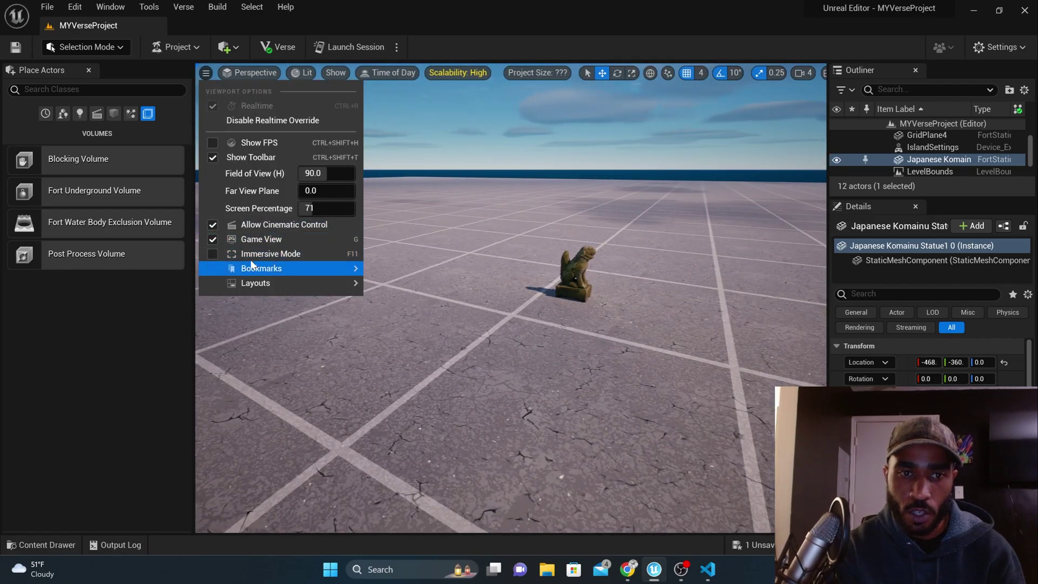
left_click(212, 239)
right_click_drag(410, 237, 335, 324)
right_click_drag(249, 227, 314, 155)
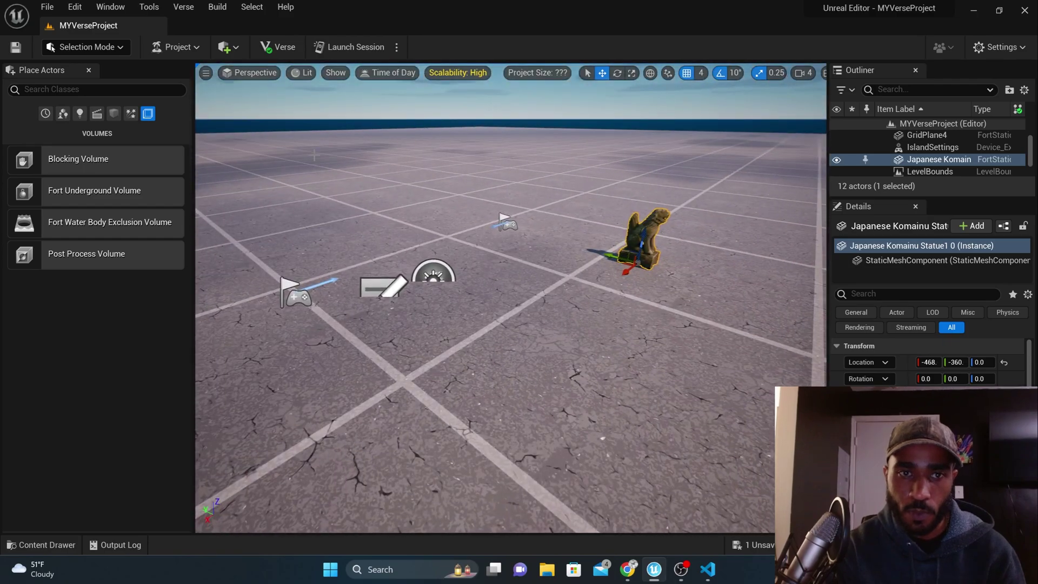
- Review the remaining viewport options and the list of perspective and orthographic views
left_click(206, 73)
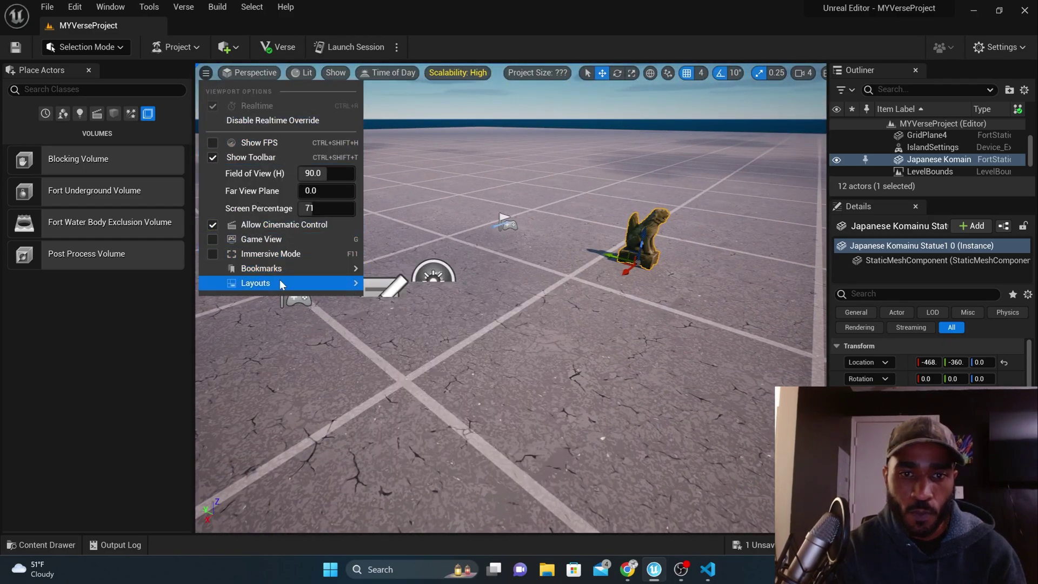
left_click(241, 72)
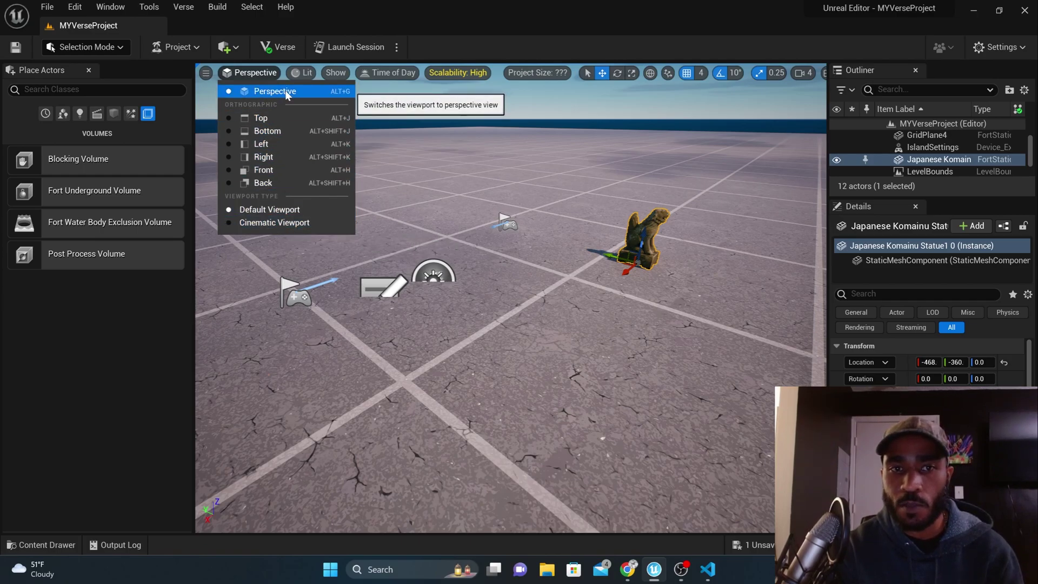
right_click_drag(410, 227, 470, 237)
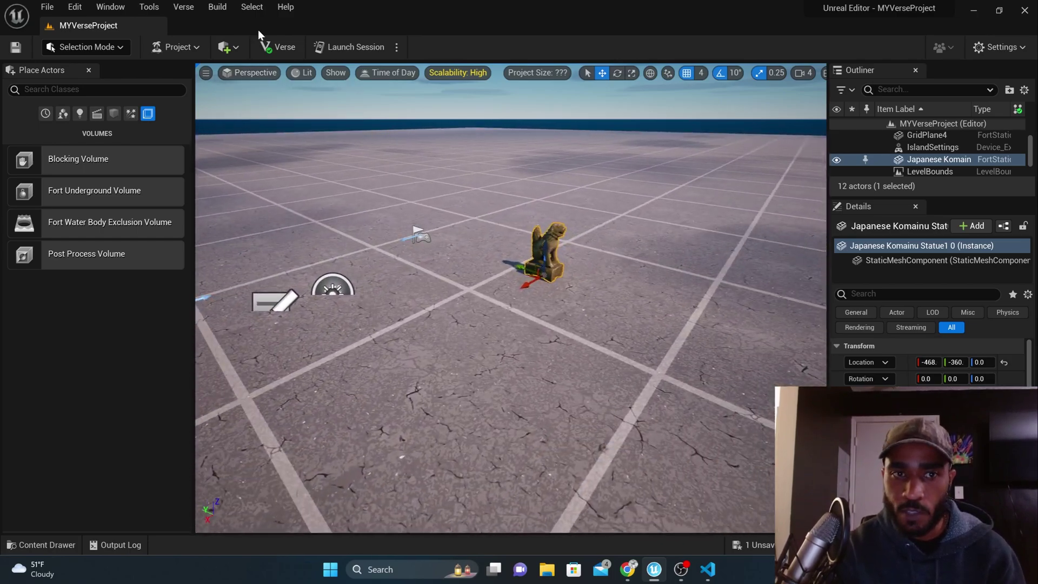
- Show the level in the Right orthographic view and restore the Perspective view
left_click(245, 74)
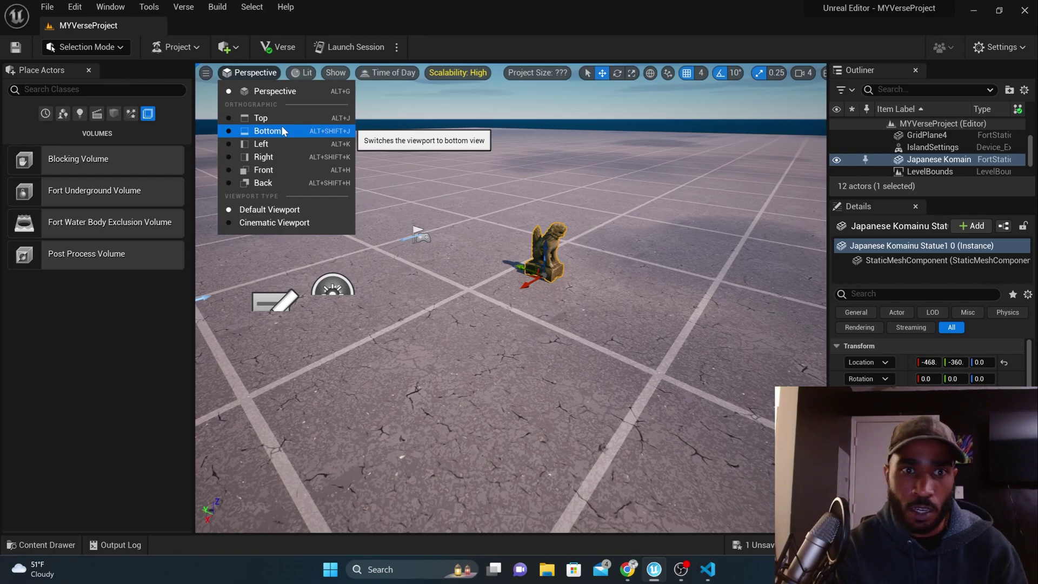
left_click(280, 156)
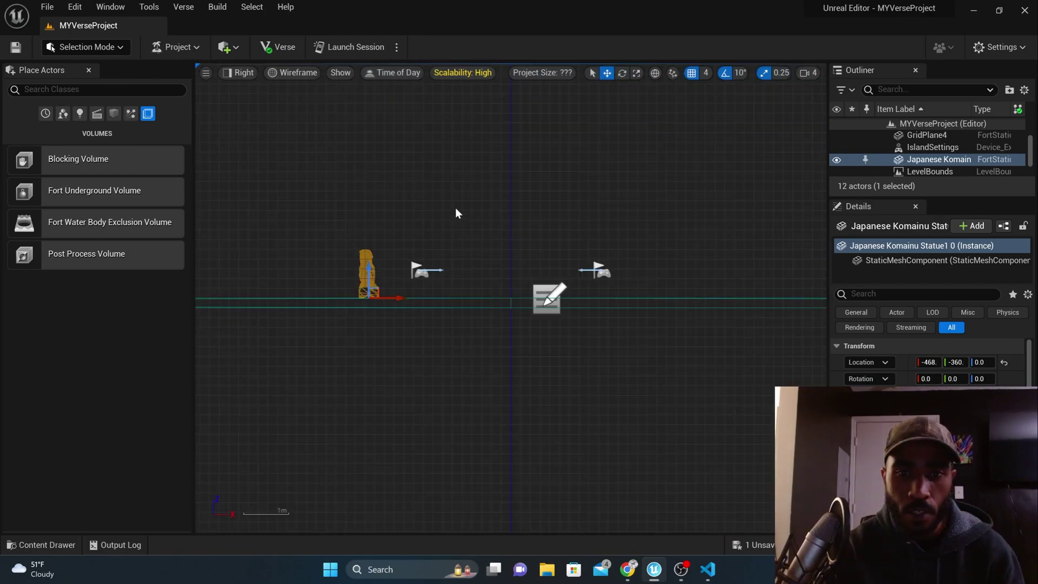
left_click(240, 72)
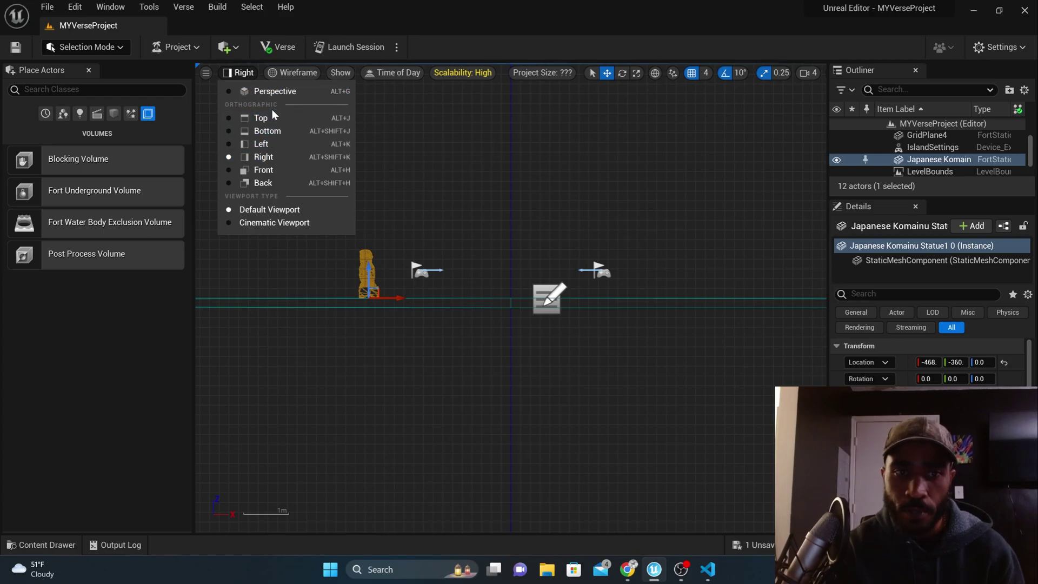
left_click(268, 90)
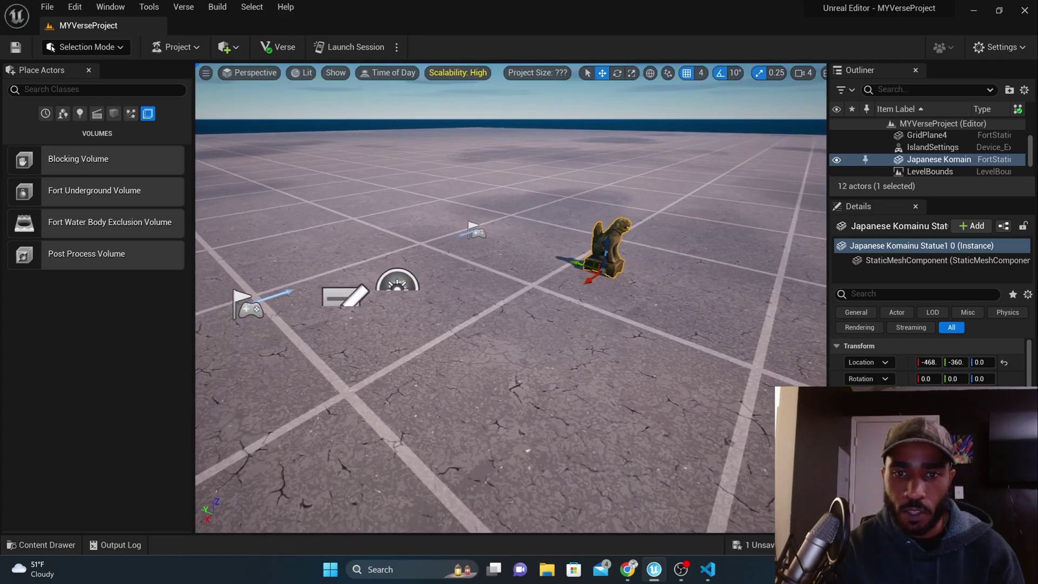
- Render the scene in Unlit view mode and look around the level without lighting
middle_click_drag(511, 298, 661, 293)
left_click(298, 79)
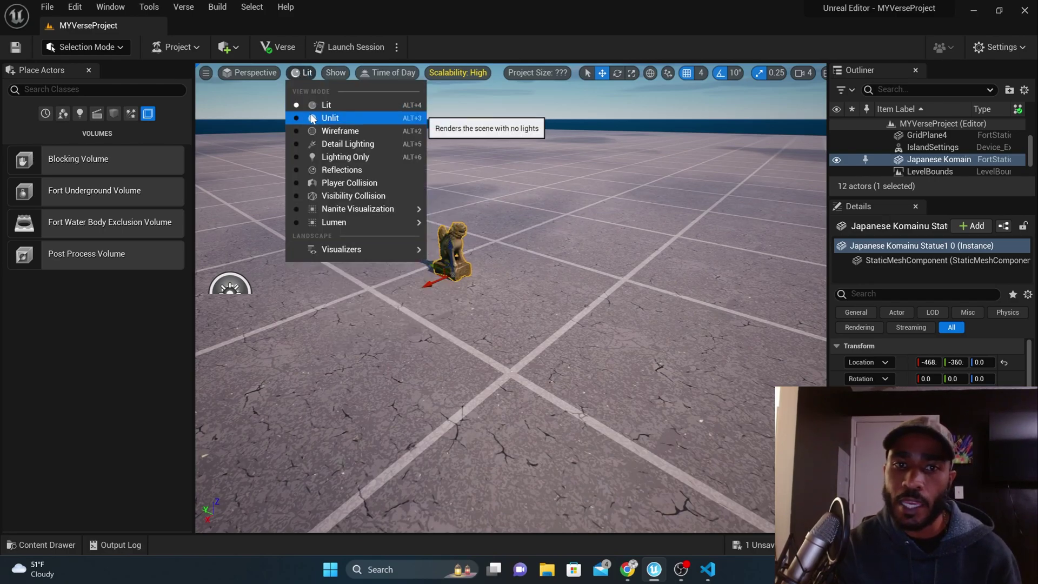
left_click(346, 117)
mouse_move(346, 232)
right_mouse_down()
mouse_move(202, 86)
mouse_move(238, 125)
right_mouse_up()
right_click_drag(326, 115, 326, 114)
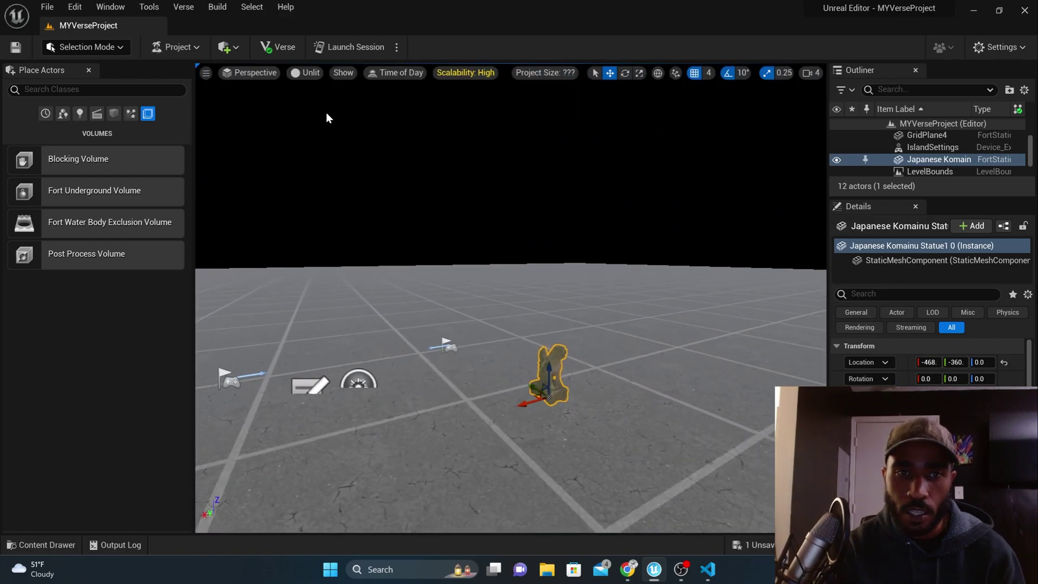
- Set the viewport's view mode to Wireframe and look at the statue's mesh
left_click(309, 73)
left_click(349, 131)
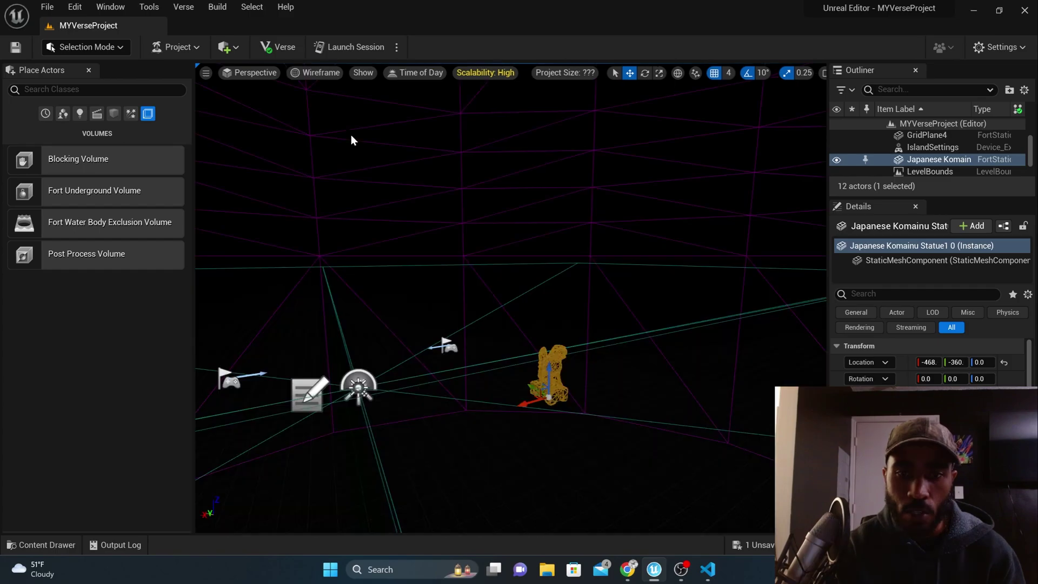
mouse_move(352, 95)
right_mouse_down()
mouse_move(400, 116)
mouse_move(351, 95)
right_mouse_up()
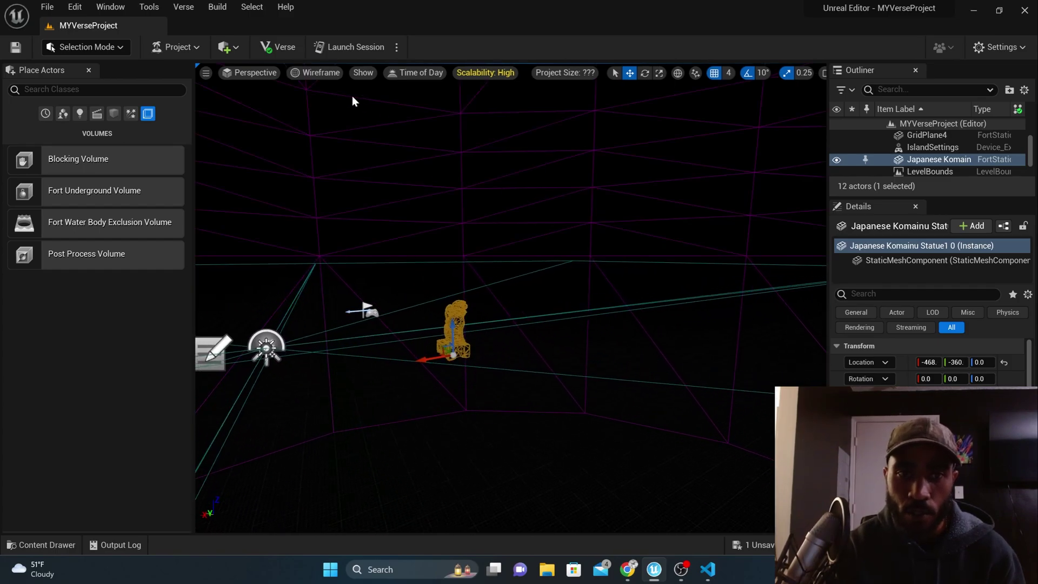
- Set the viewport's view mode back to Lit and bring the statue into view
left_click(306, 74)
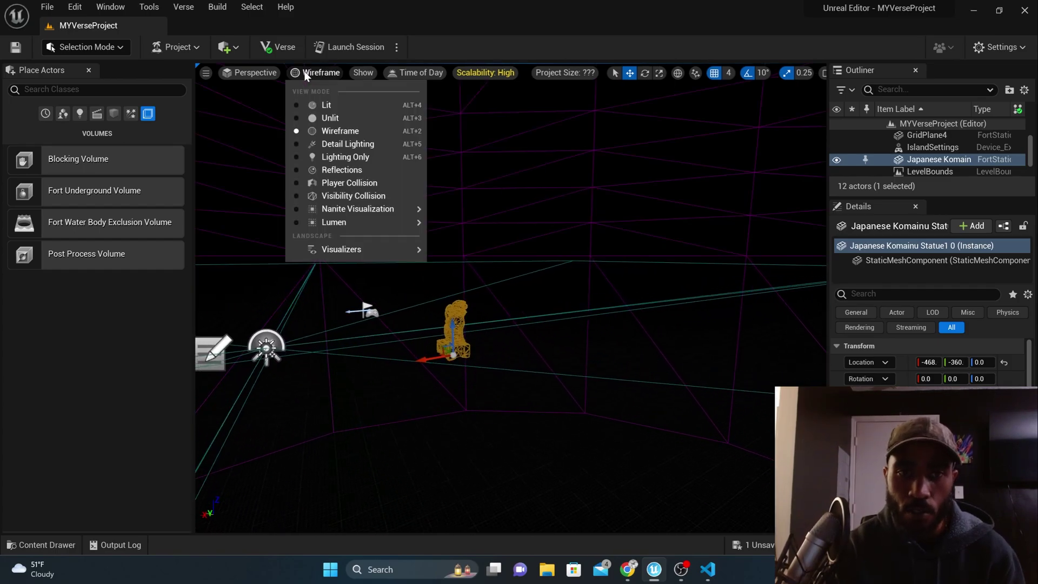
left_click(322, 106)
middle_click_drag(322, 106, 270, 136)
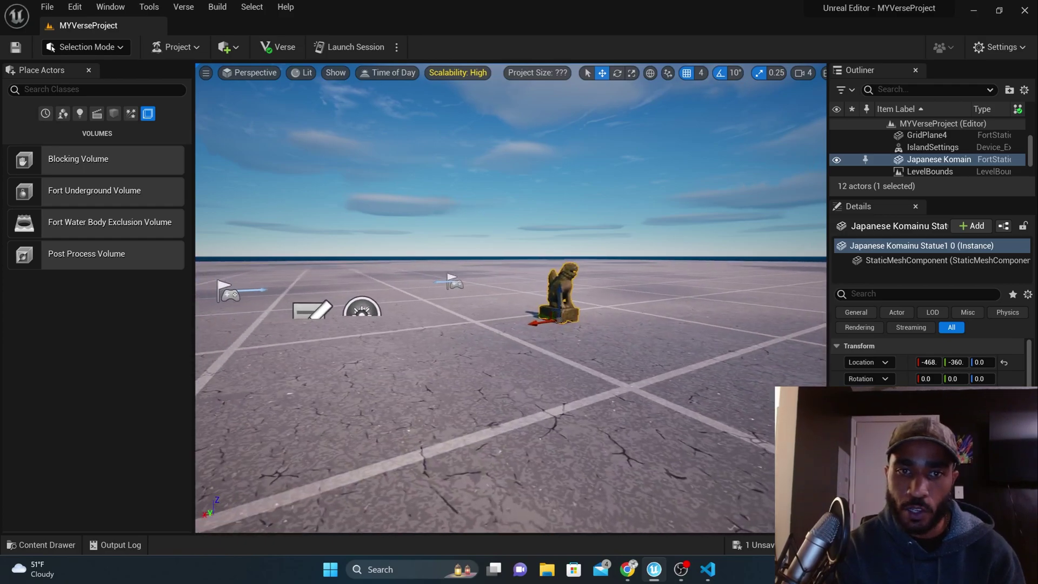
right_click_drag(303, 108, 324, 103)
- Turn on the Collision show flag, inspect the statue's collision geometry up close, and turn the flag off again
left_click(336, 72)
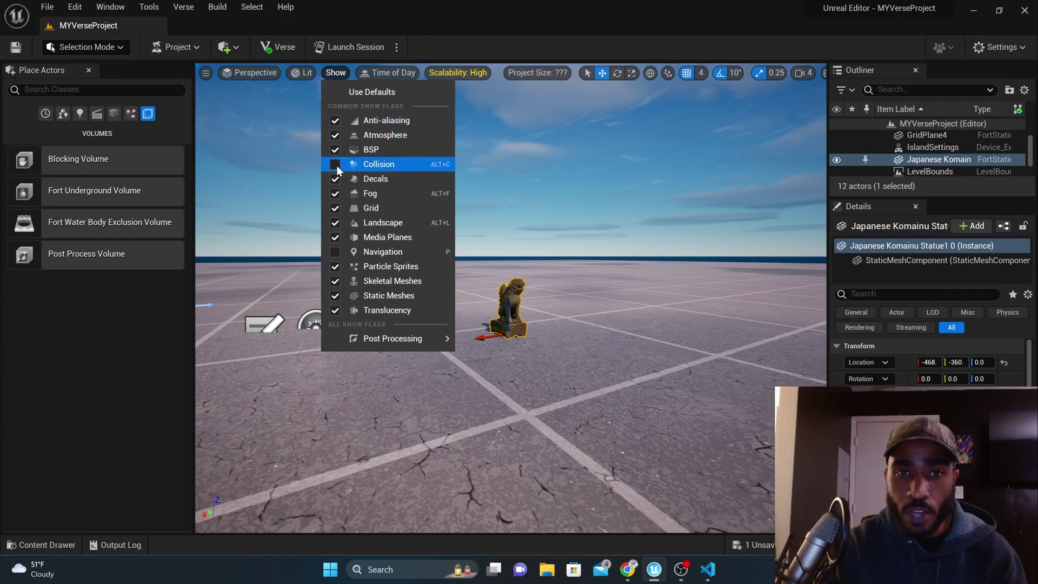
right_click_drag(629, 259, 598, 278)
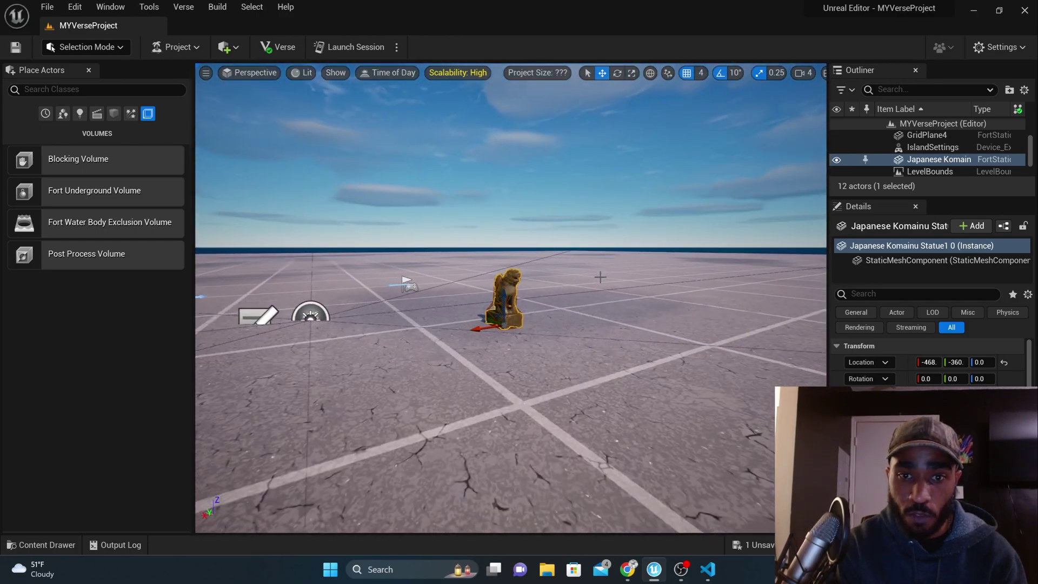
scroll(597, 278, "up", 10)
key("f")
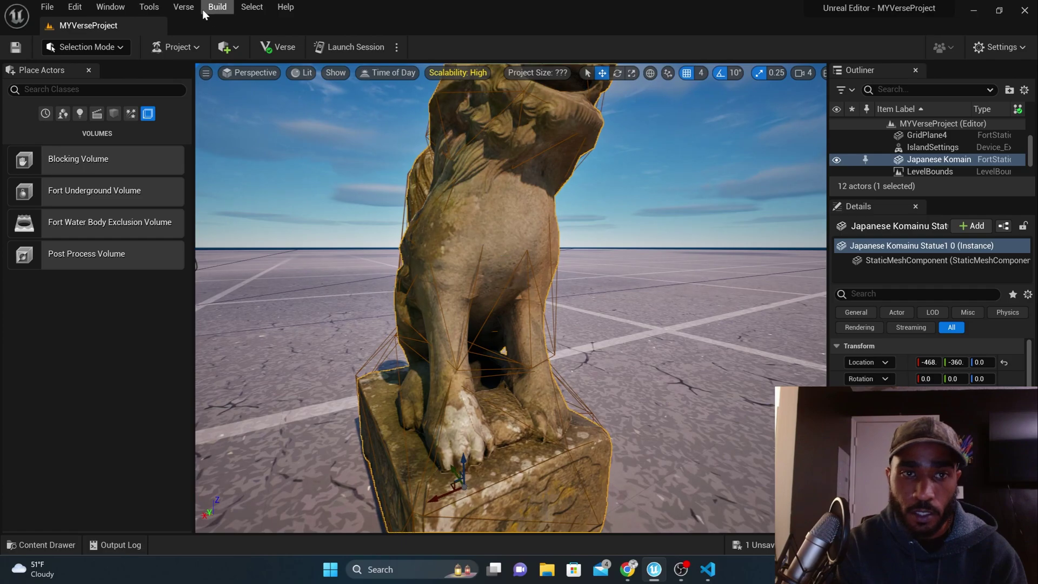
left_click(340, 75)
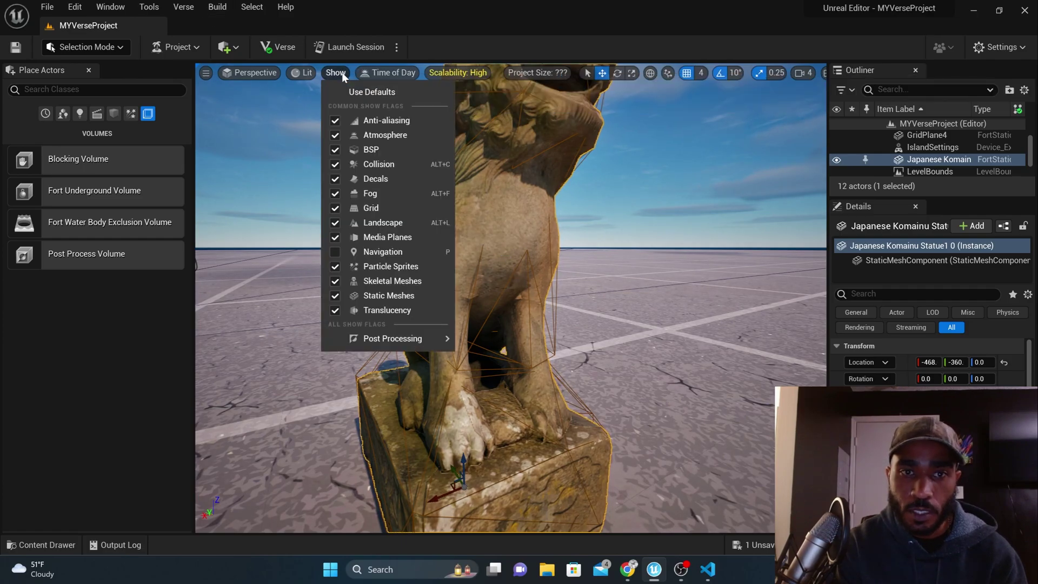
left_click(334, 165)
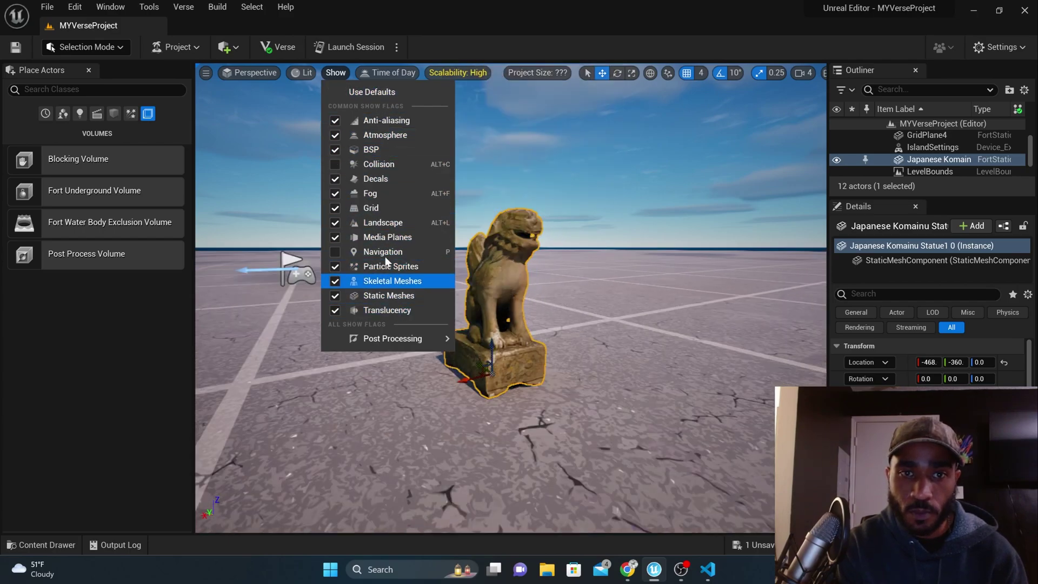
- Preview the level at night by setting the time of day to 1.25
left_click(387, 73)
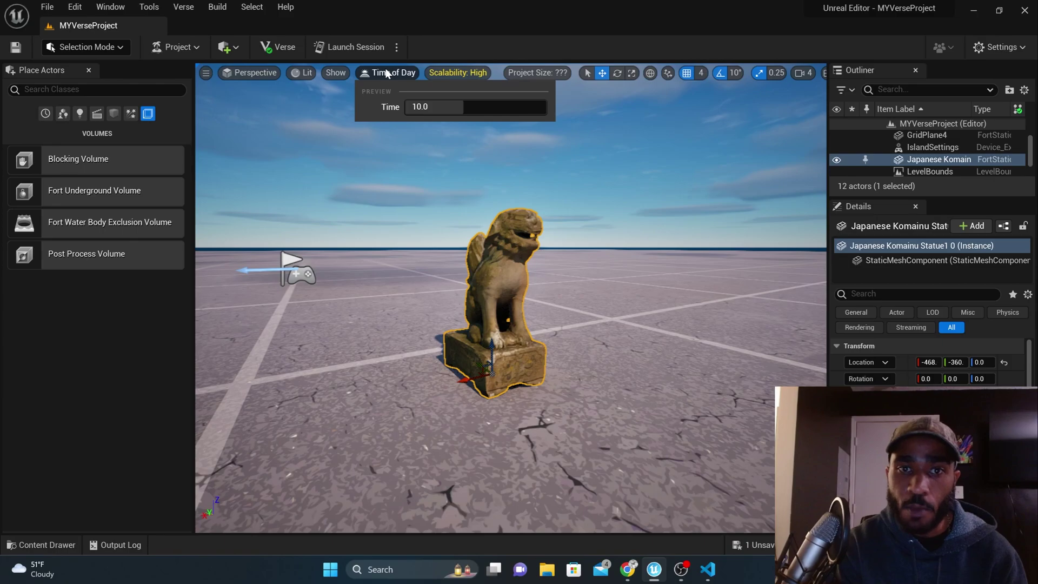
scroll(433, 177, "down", 5)
right_click_drag(432, 177, 330, 124)
mouse_move(495, 207)
right_mouse_down()
mouse_move(387, 238)
mouse_move(621, 227)
mouse_move(495, 206)
right_mouse_up()
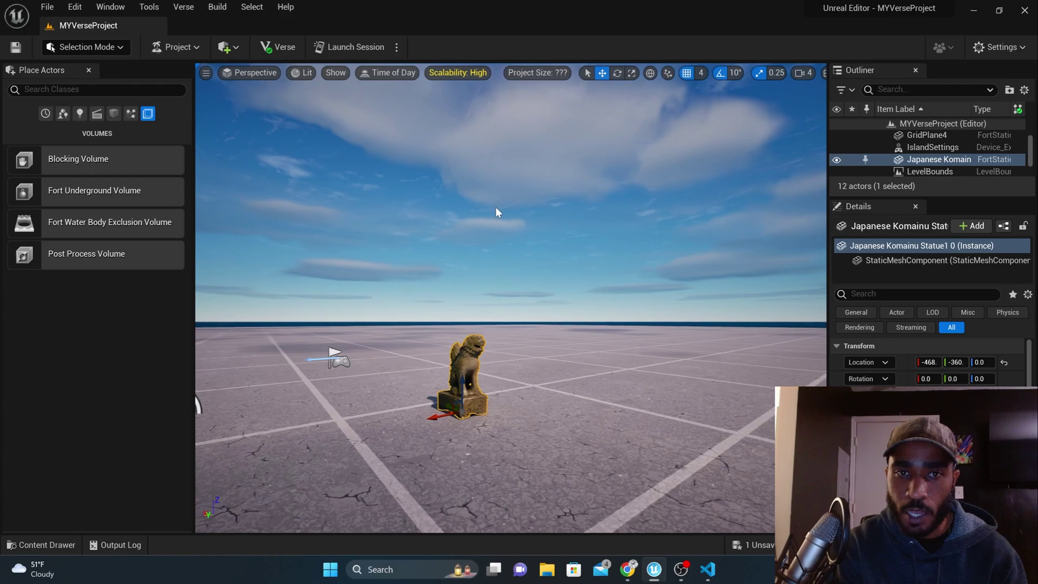
left_click(398, 73)
mouse_move(429, 116)
left_mouse_down()
mouse_move(538, 108)
mouse_move(438, 107)
left_mouse_up()
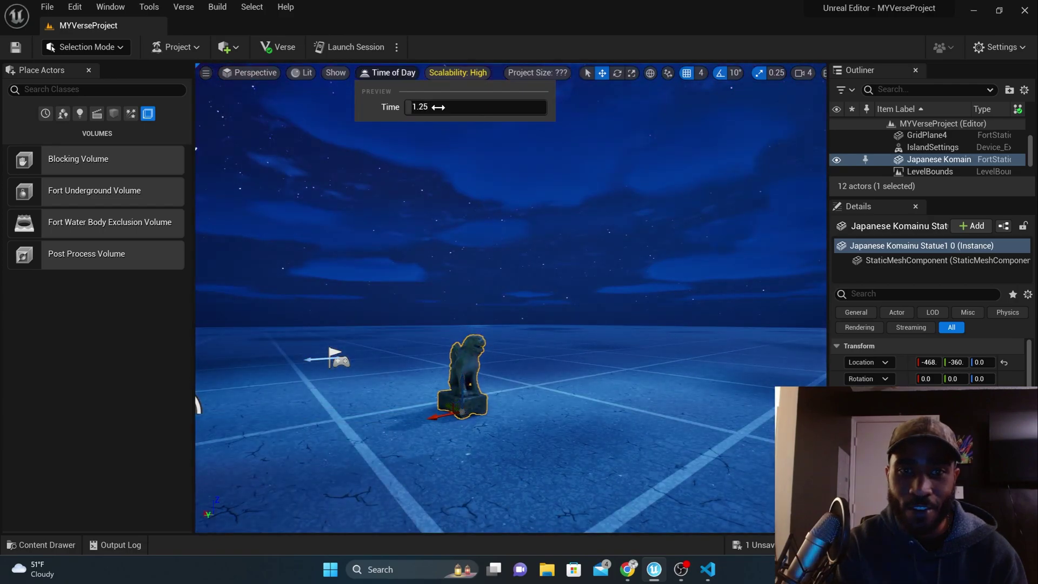
- Move the time-of-day preview forward to daytime
left_click(394, 74)
left_click(394, 77)
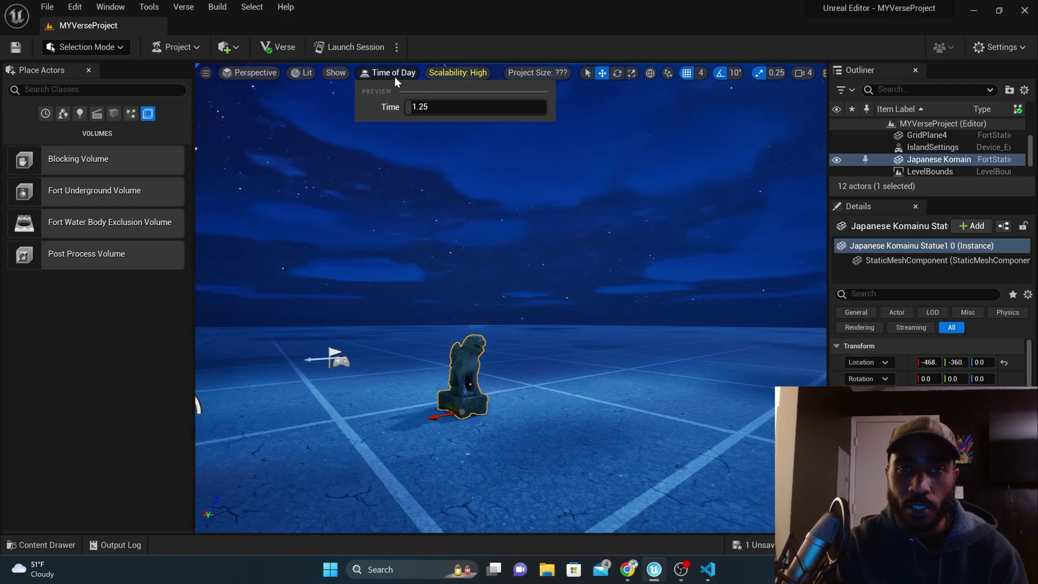
left_click_drag(424, 108, 479, 109)
- Set the scalability of view distance, anti-aliasing, post processing, shadows, global illumination, reflections, textures and effects to Epic
mouse_move(471, 75)
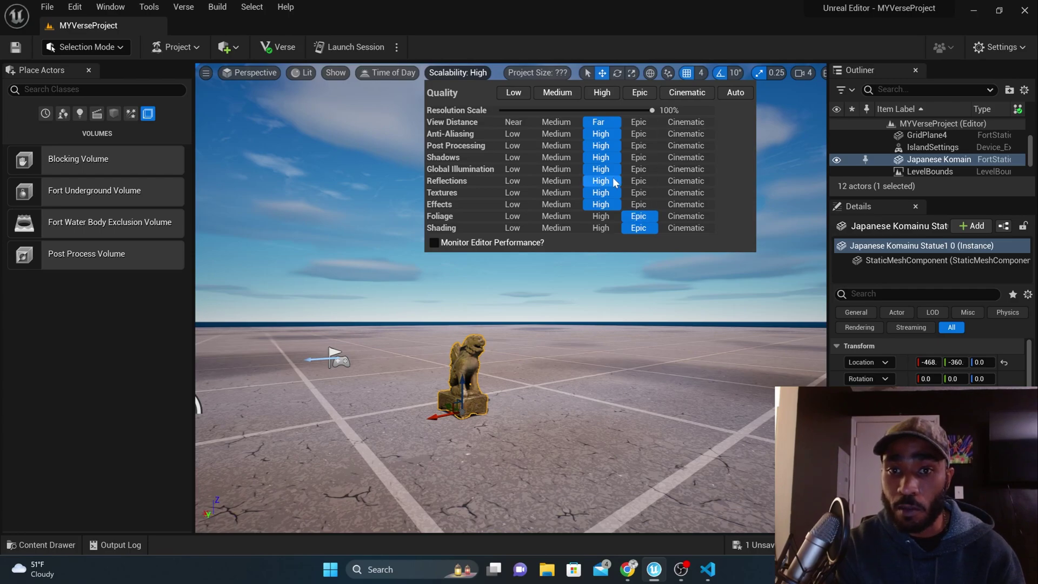
right_click_drag(494, 319, 494, 316)
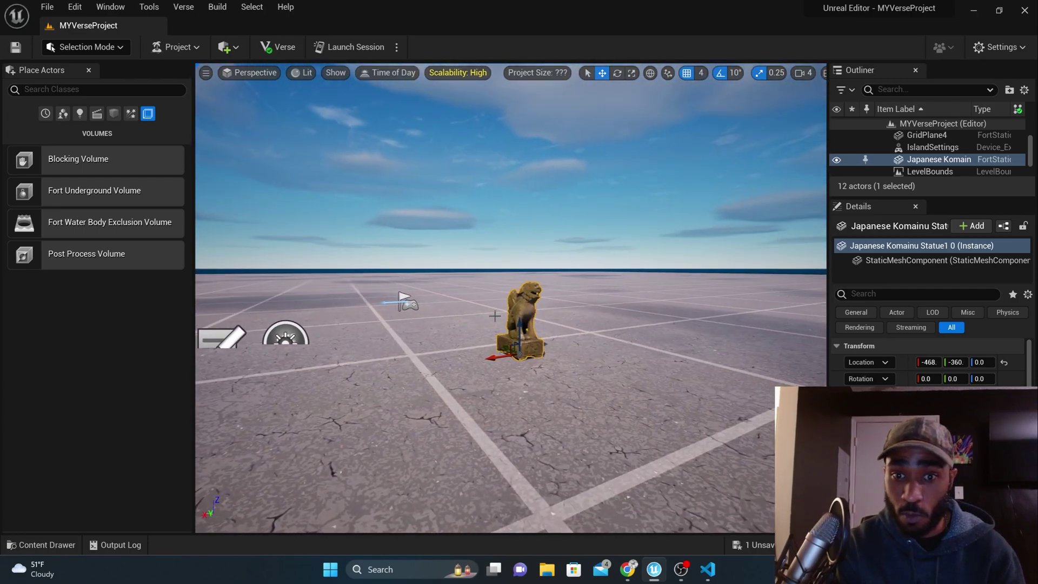
left_click(473, 73)
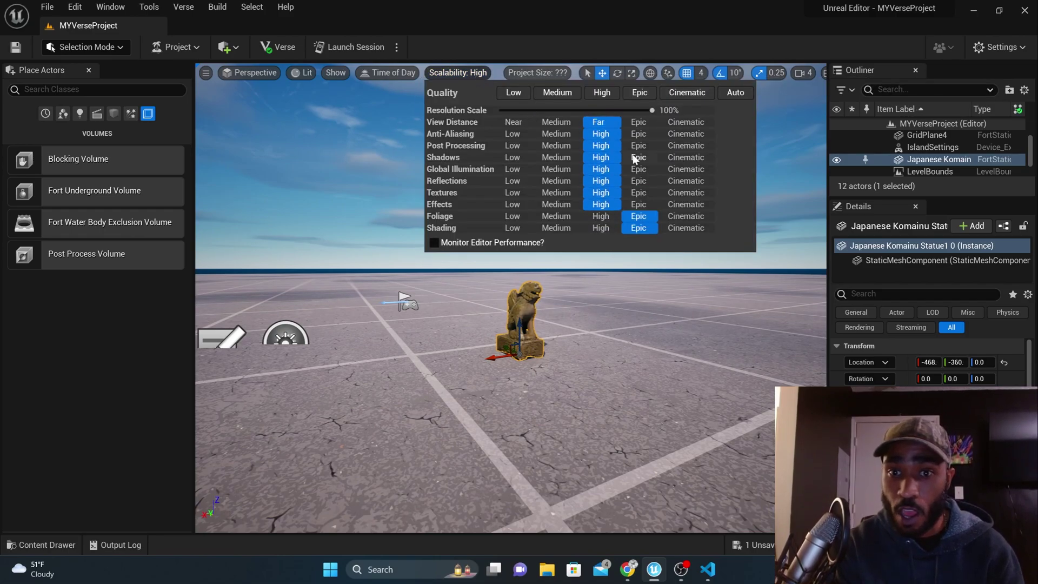
left_click(639, 122)
left_click(638, 134)
left_click(639, 145)
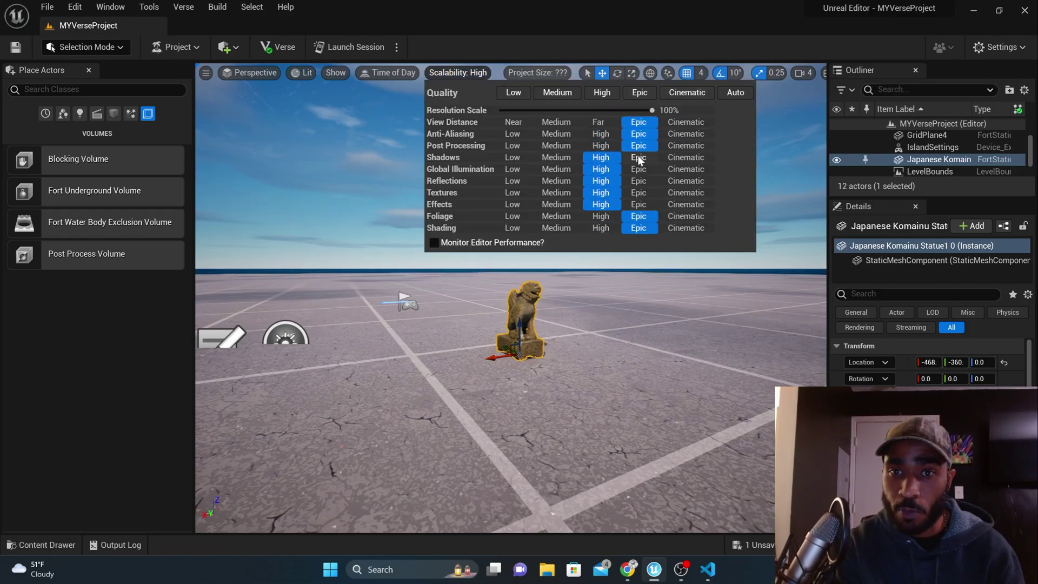
left_click(639, 158)
left_click(639, 169)
left_click(638, 180)
left_click(639, 193)
left_click(638, 204)
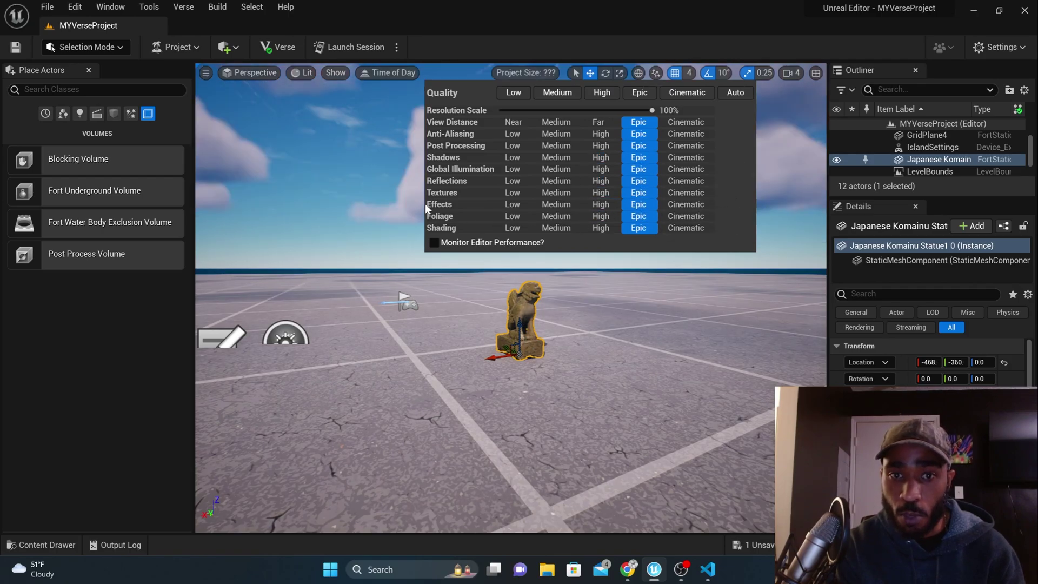
- Look around the level to examine the sky, clouds and statue at Epic quality
scroll(355, 190, "up", 1)
scroll(355, 190, "down", 2)
middle_click_drag(356, 190, 404, 193)
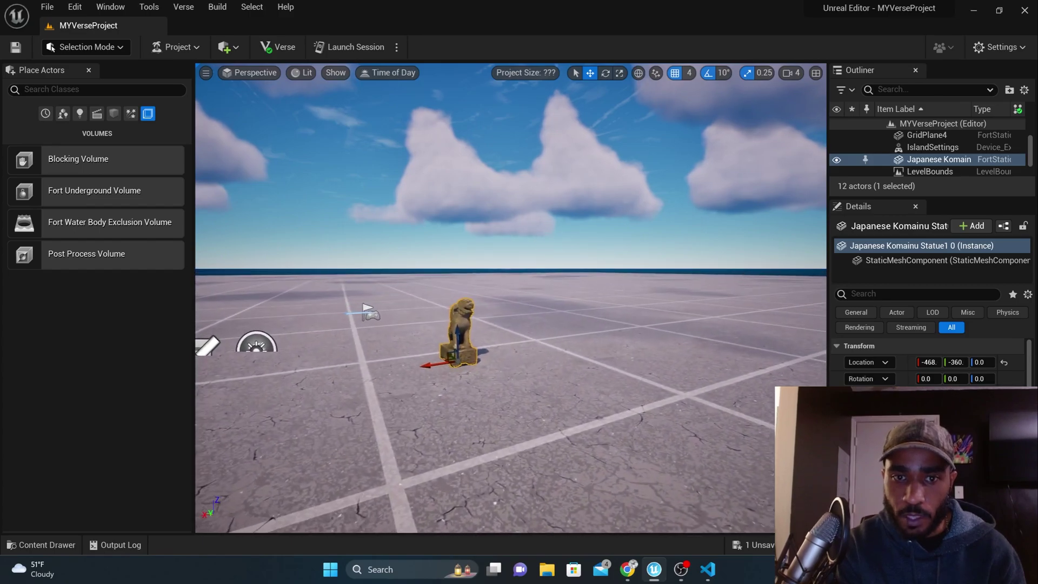
right_click_drag(404, 193, 238, 156)
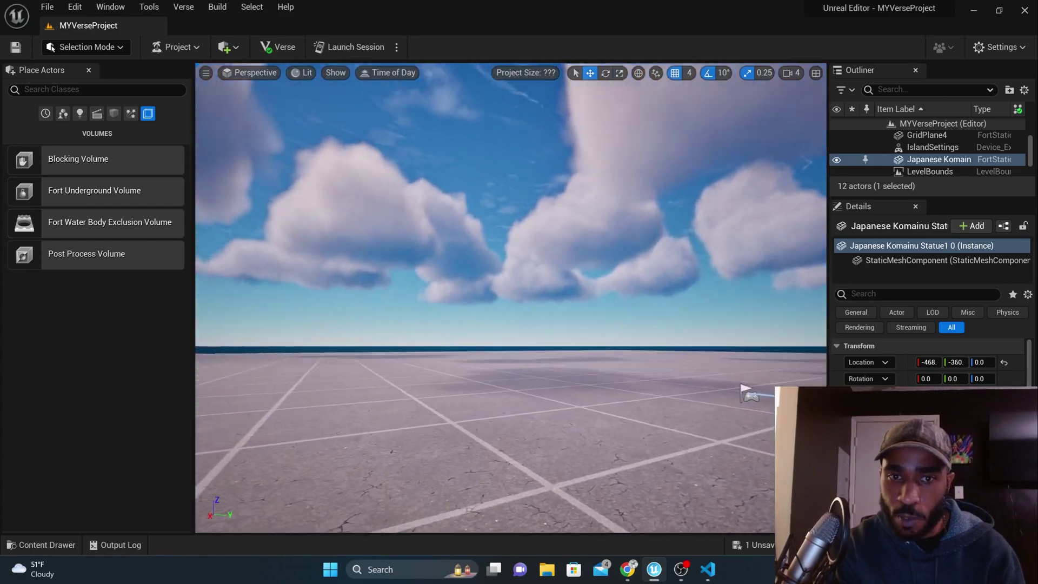
right_click_drag(314, 170, 371, 160)
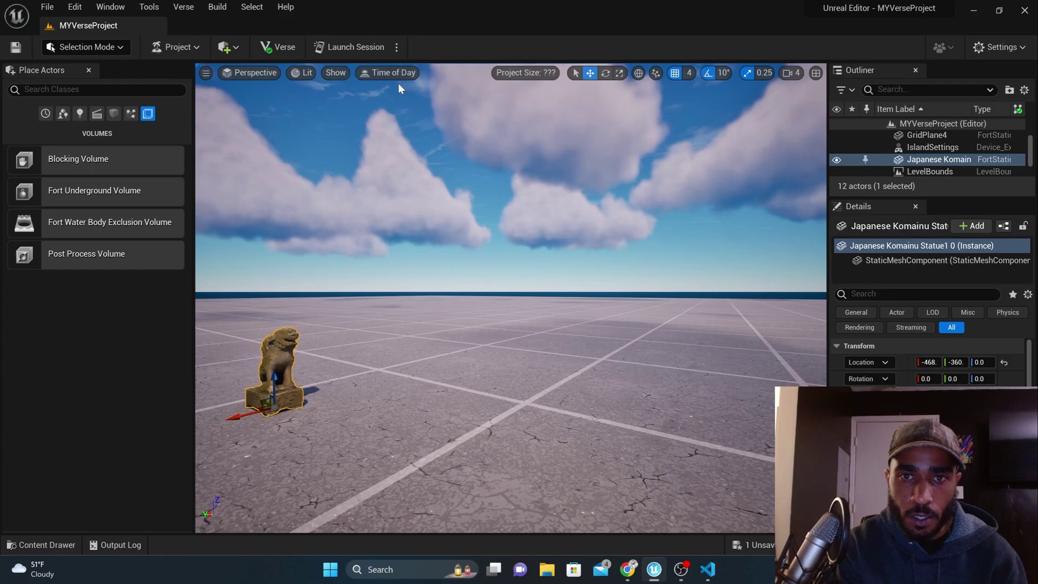
right_click_drag(417, 82, 493, 70)
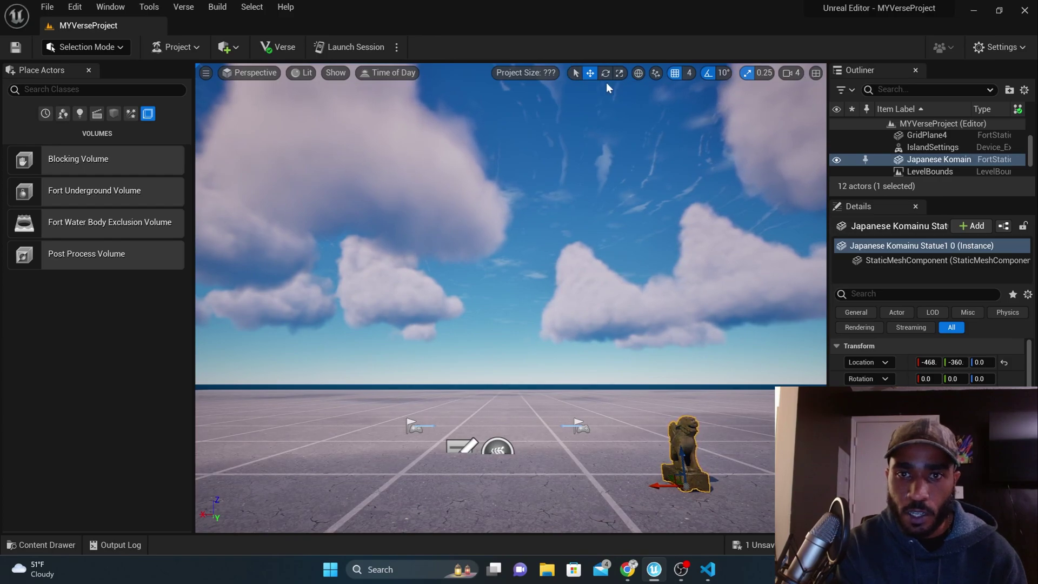
- Activate the Select tool and select two of the level's floor planes, GridPlane2 and GridPlane4, one after the other
left_click(576, 73)
right_click_drag(510, 297, 595, 436)
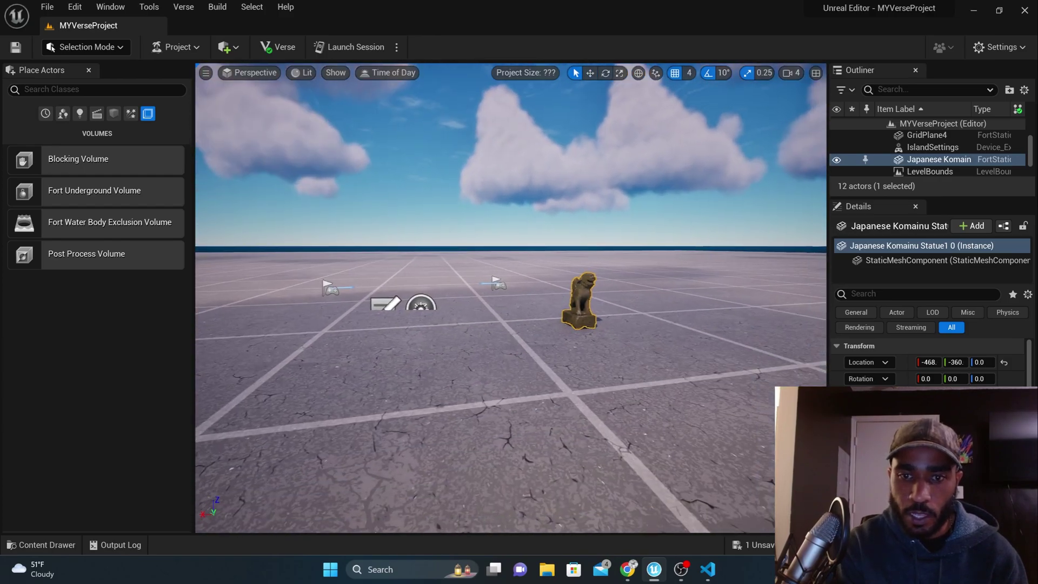
left_click(499, 320)
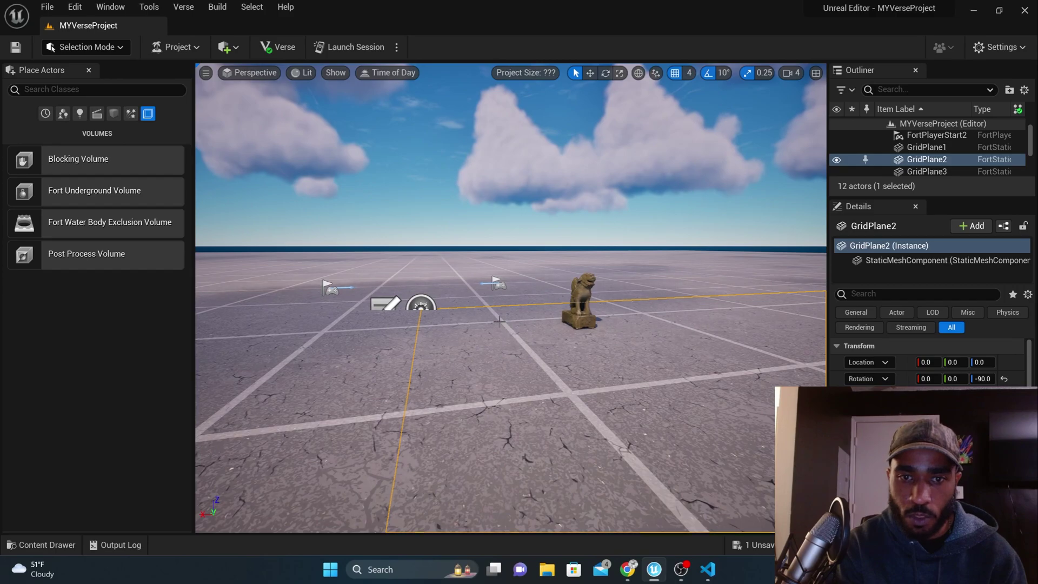
left_click(406, 274)
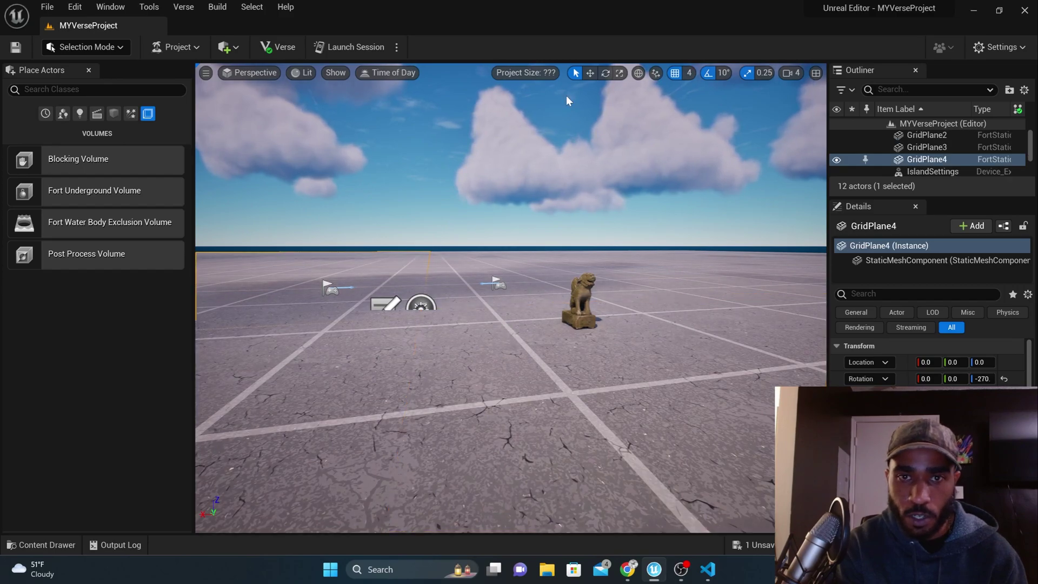
- Move the komainu statue with the Move tool to about X -284, Y -392, slightly above the floor
left_click(589, 73)
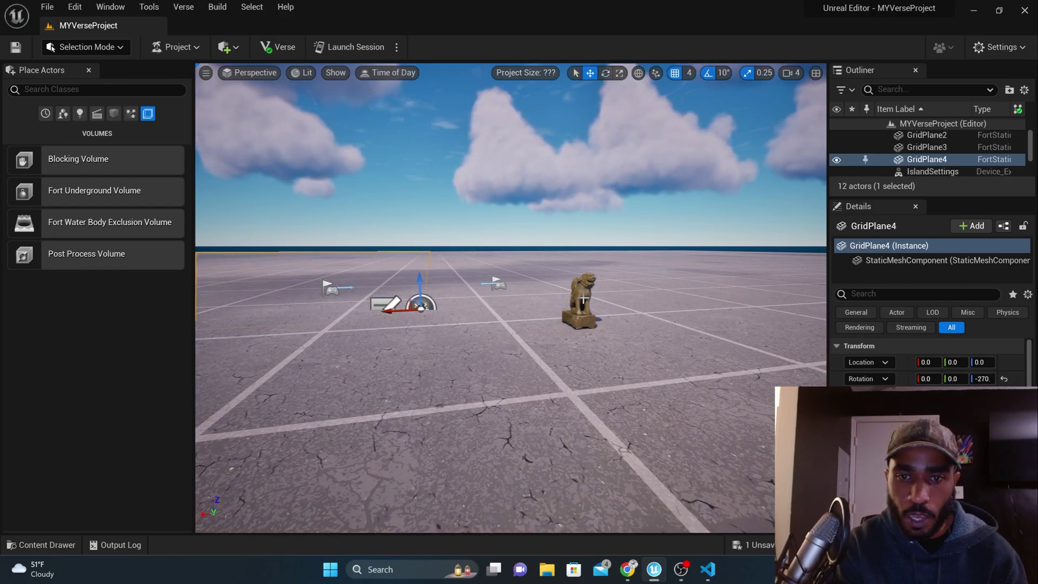
left_click(579, 319)
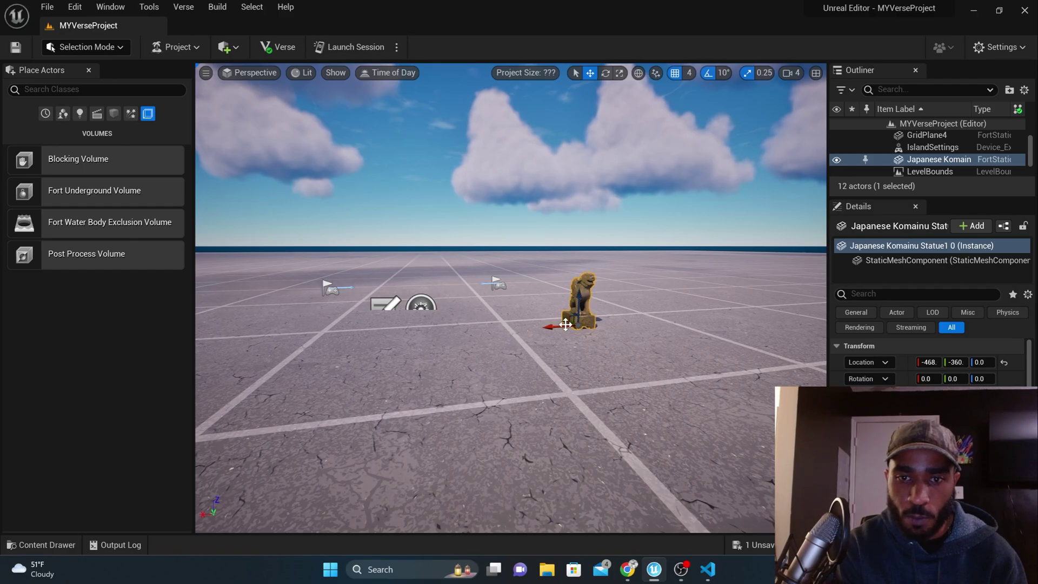
scroll(569, 209, "up", 3)
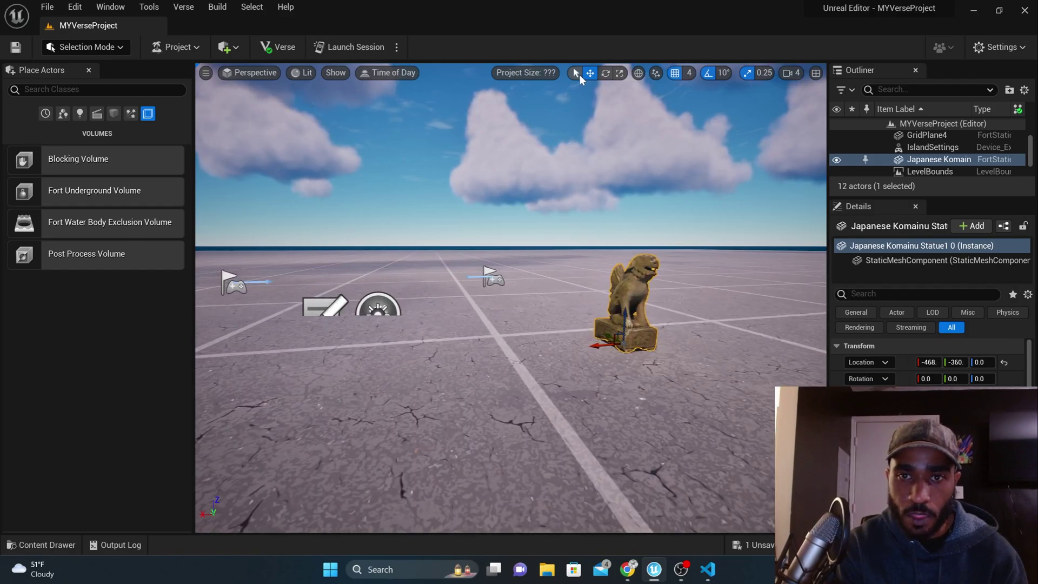
left_click_drag(607, 333, 557, 314)
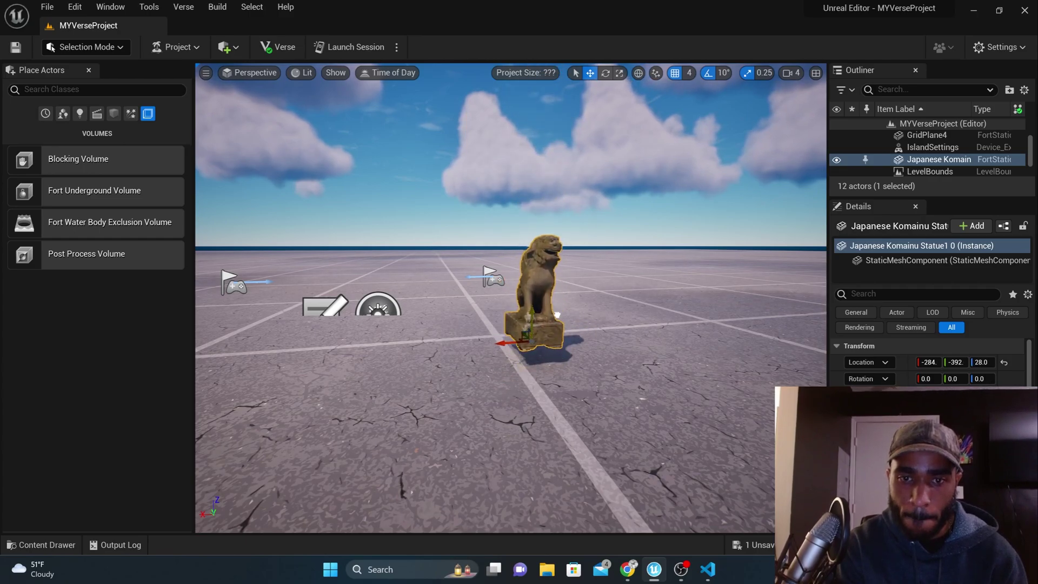
- Rotate the statue 20° about its vertical axis with the Rotate tool
left_click(605, 72)
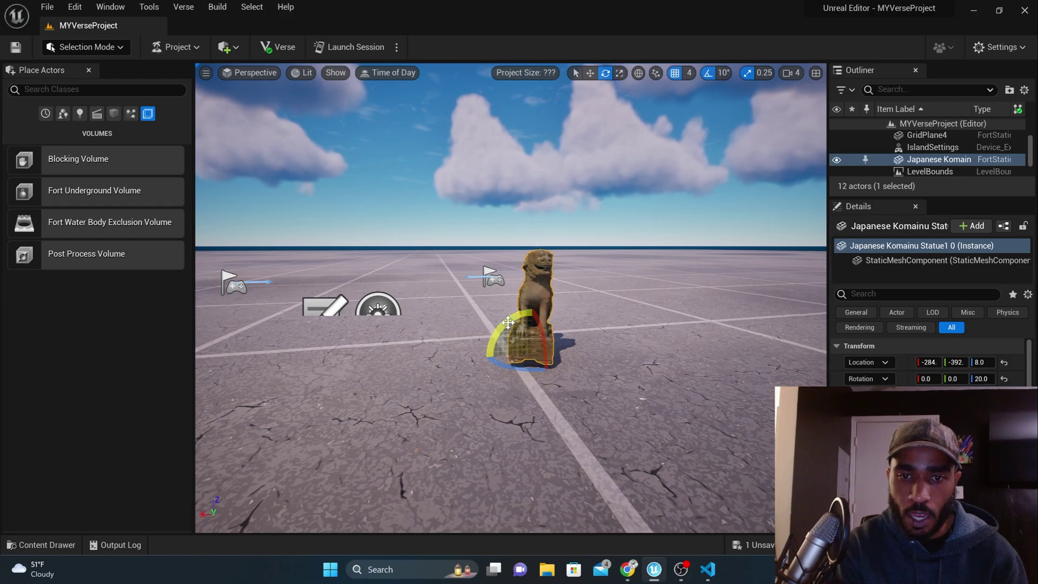
left_click_drag(495, 386, 498, 330)
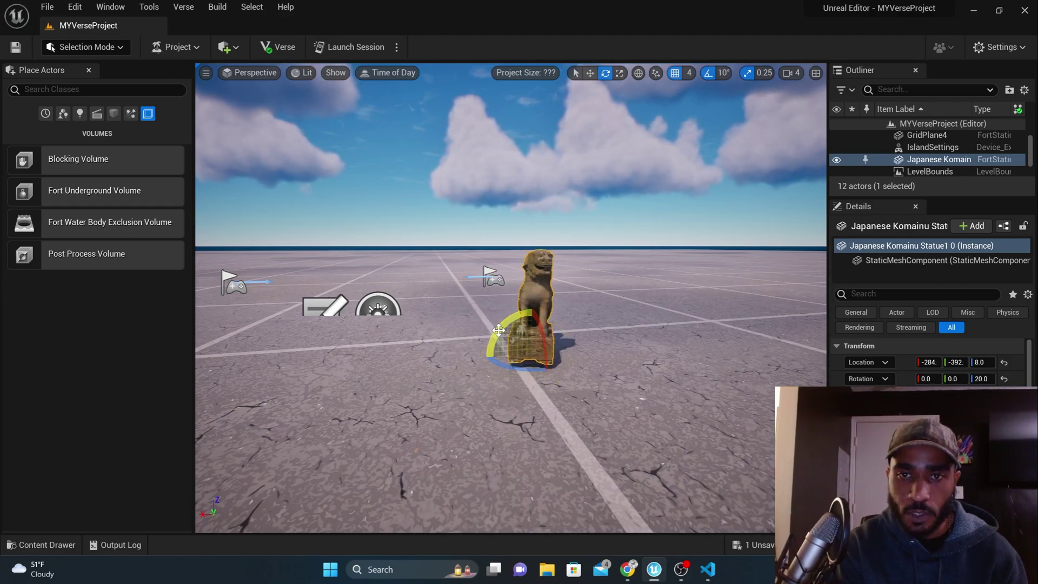
- Enlarge the statue uniformly along all axes with the Scale tool
left_click(620, 73)
middle_click_drag(546, 321, 630, 307)
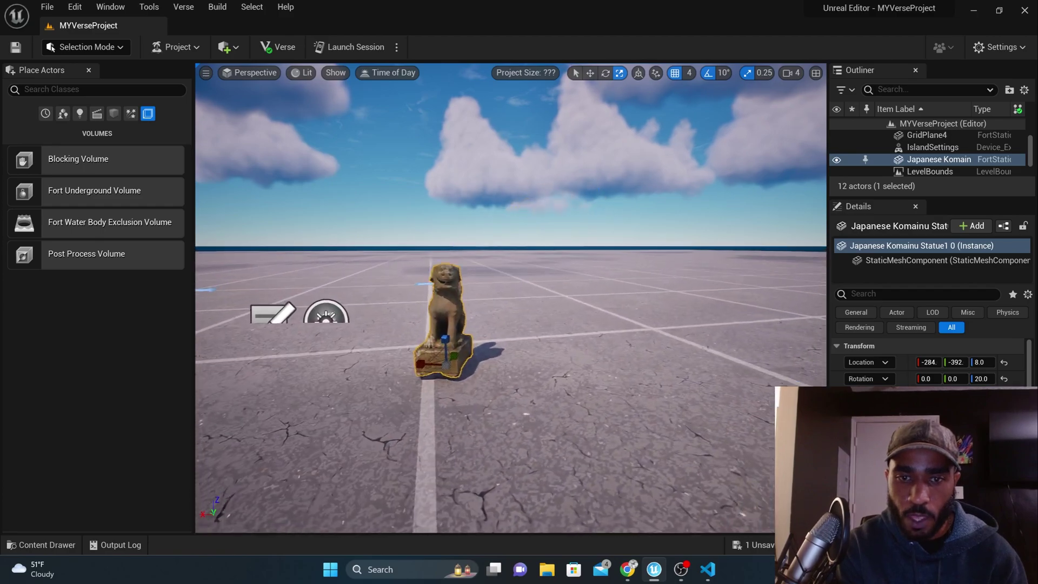
scroll(533, 283, "up", 5)
right_click_drag(533, 283, 476, 336)
middle_click_drag(475, 335, 558, 306)
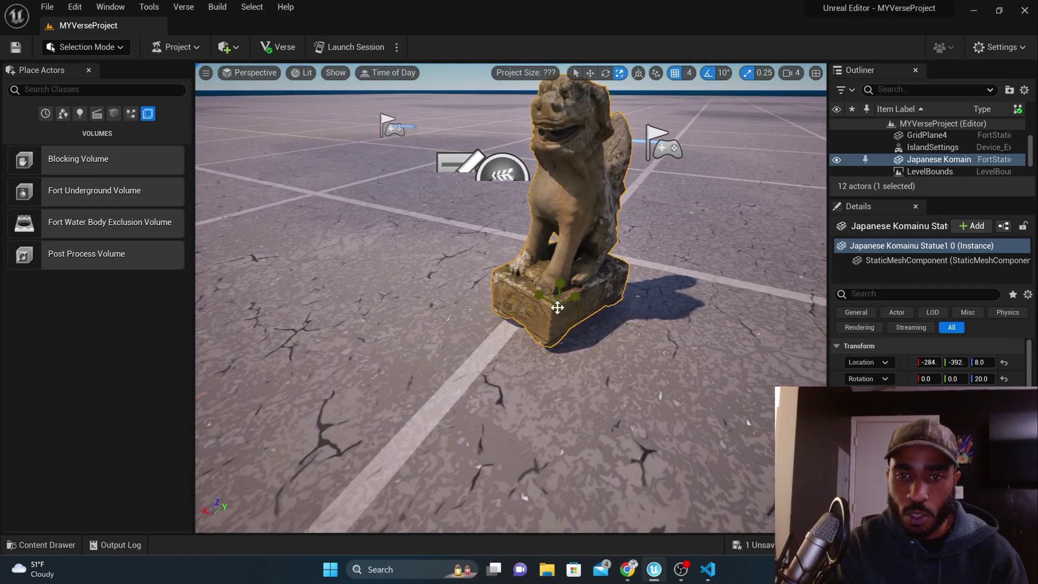
left_click_drag(557, 308, 617, 248)
- Scale the statue up further so it towers over the floor grid
scroll(553, 303, "down", 6)
right_click_drag(554, 303, 553, 233)
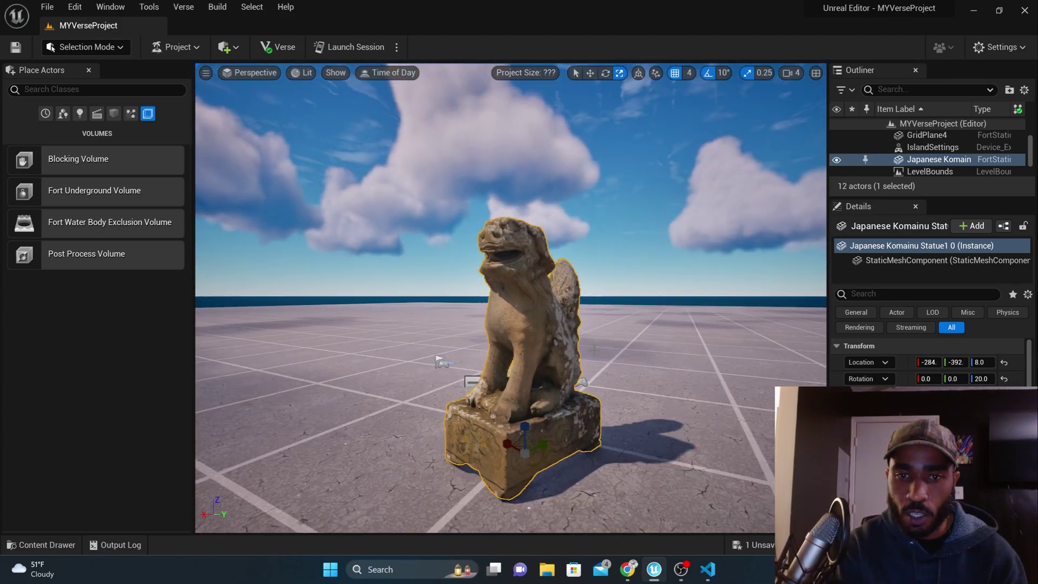
scroll(552, 435, "down", 3)
right_click_drag(557, 276, 531, 387)
left_click_drag(517, 372, 577, 312)
scroll(551, 369, "down", 5)
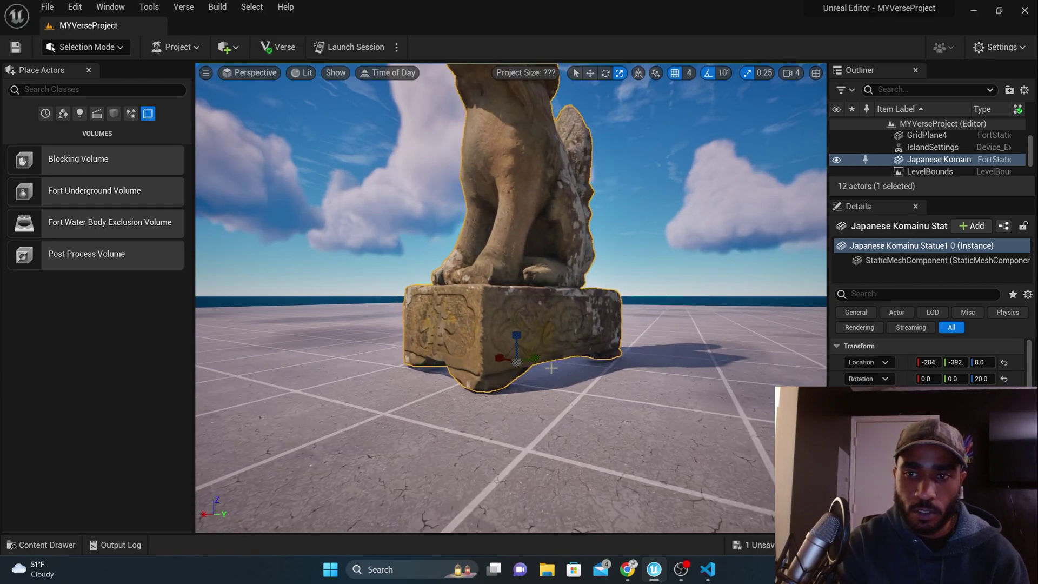
- Fly around the enlarged statue and focus the view on it to examine its base
right_click_drag(581, 409, 484, 387)
key("w")
key("e")
right_click_drag(665, 363, 667, 349)
key("d")
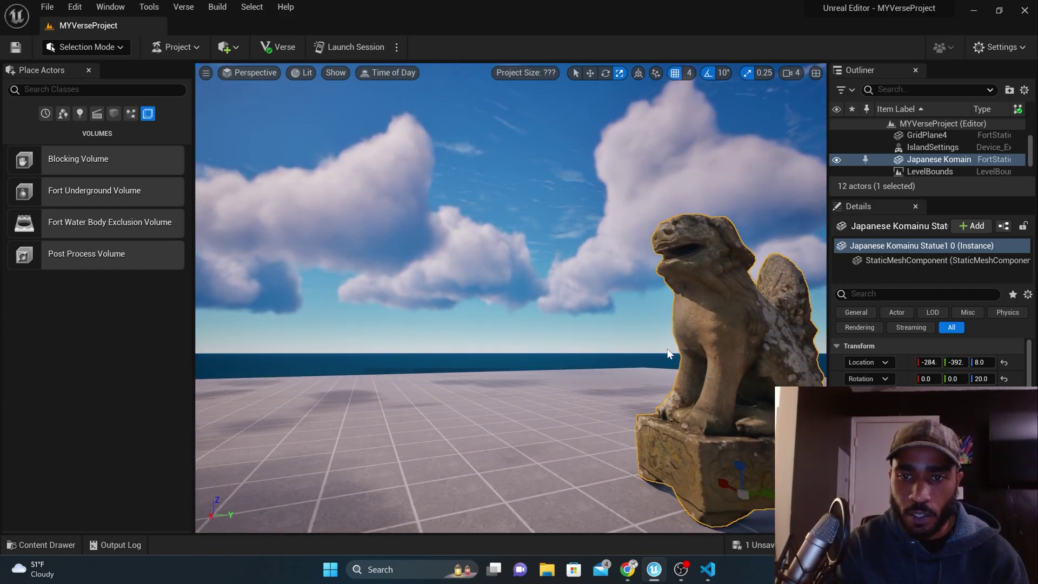
key("f")
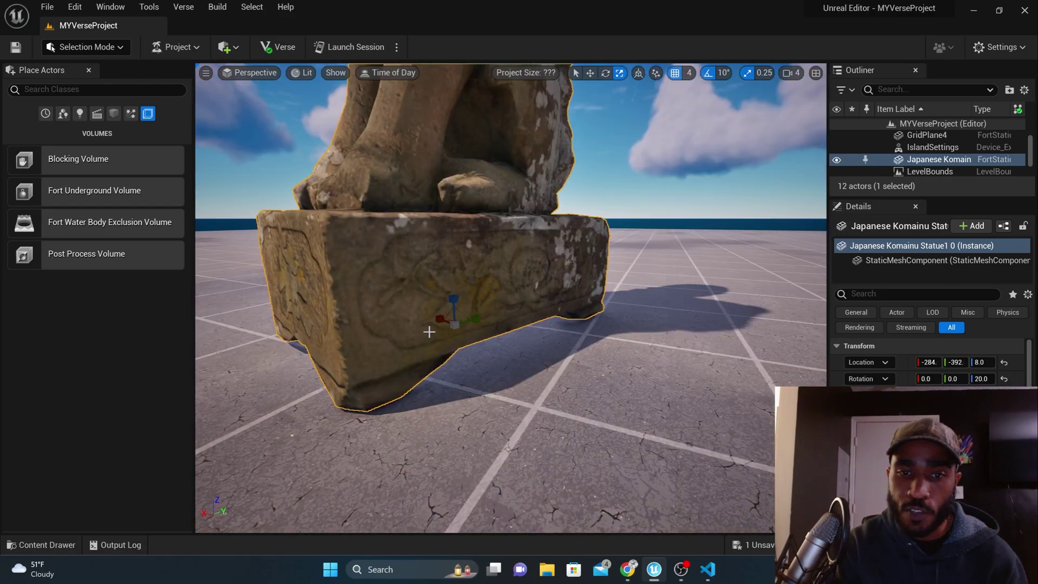
- Enable Surface Snapping in the viewport's surface snapping options
middle_click_drag(436, 324, 443, 310)
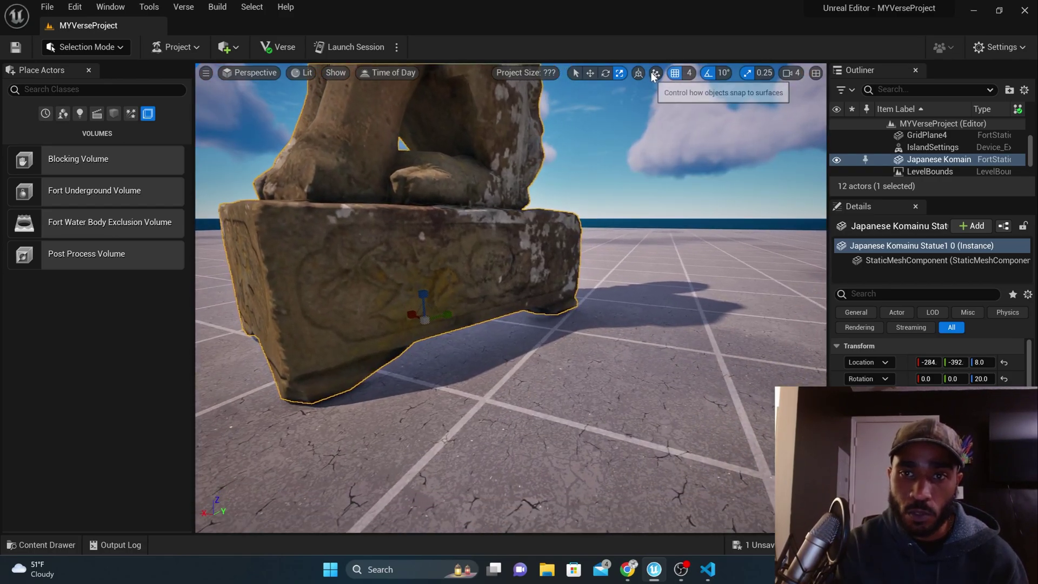
left_click(654, 73)
left_click(663, 93)
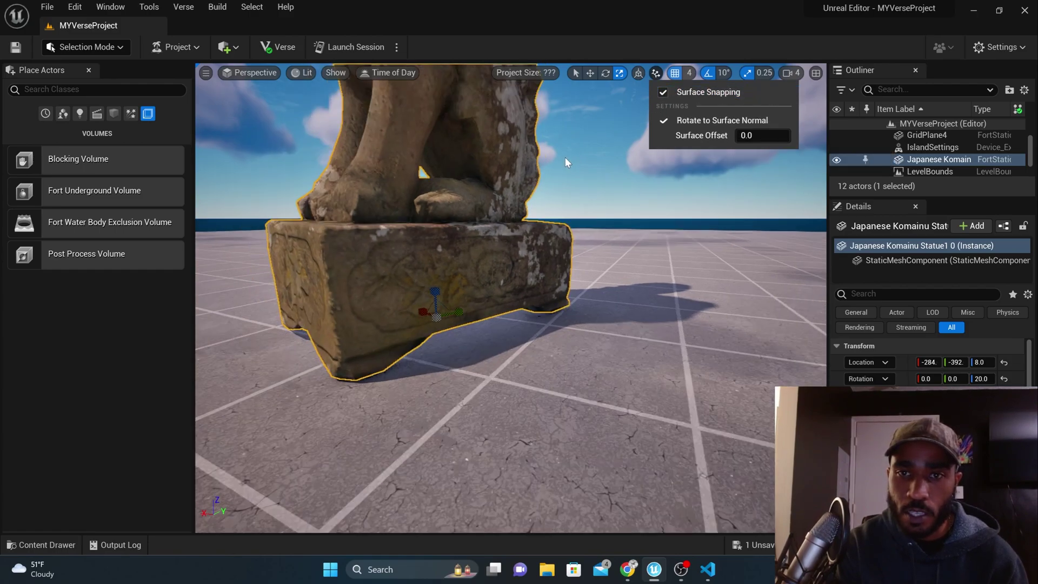
- Lower the statue to a Z location of 0 with the Move tool
left_click(590, 73)
right_click_drag(586, 311, 573, 301)
mouse_move(394, 294)
left_mouse_down()
mouse_move(394, 203)
mouse_move(401, 290)
left_mouse_up()
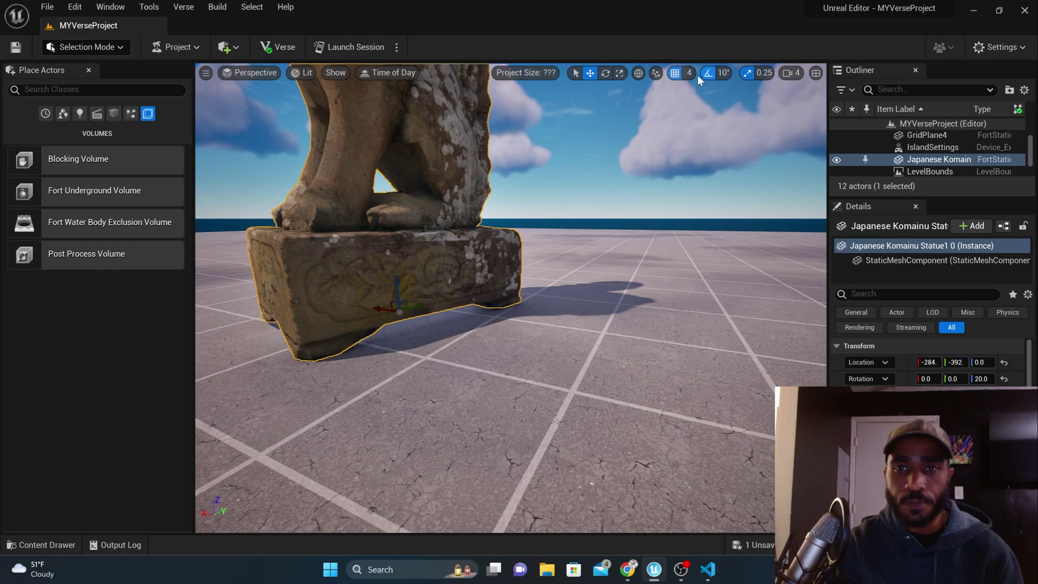
- Move the statue along its X axis with grid snapping off, and again with snapping re-enabled at 4
left_click(675, 71)
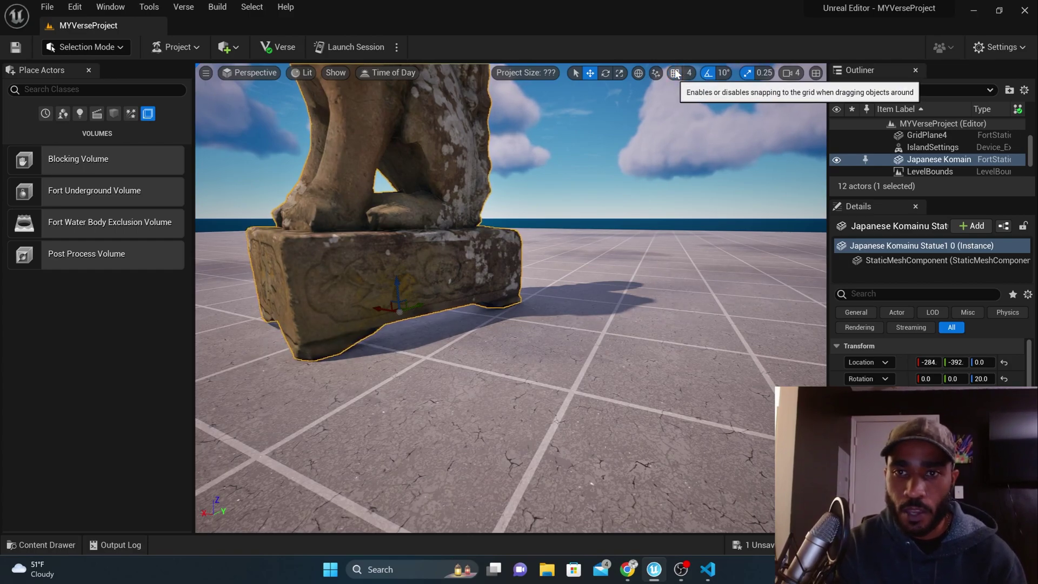
left_click_drag(398, 292, 361, 280)
left_click(675, 72)
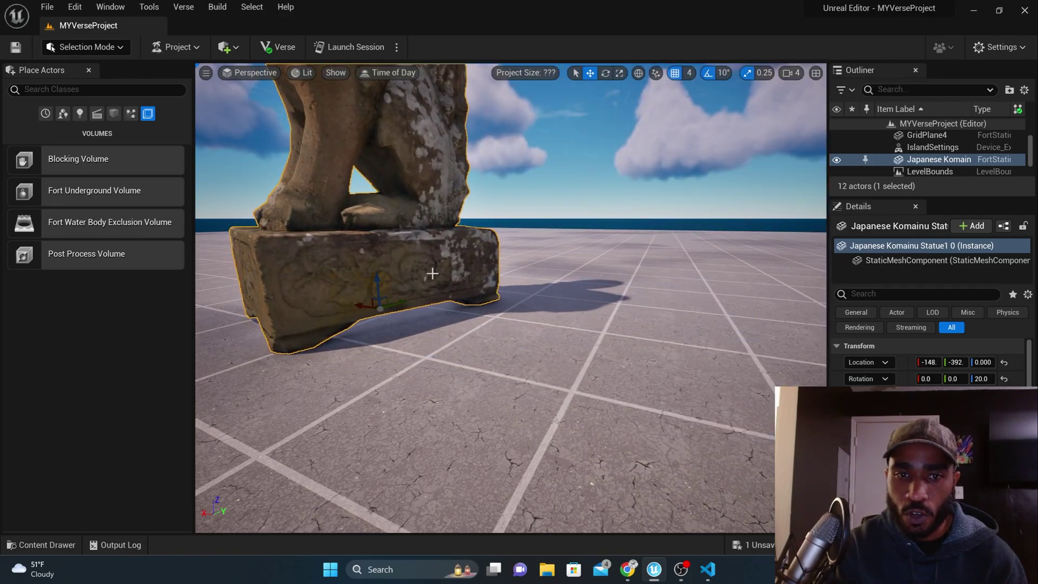
left_click_drag(362, 307, 543, 333)
- Set the grid snap size to 128 and move the statue along its X axis in those increments
left_click(689, 73)
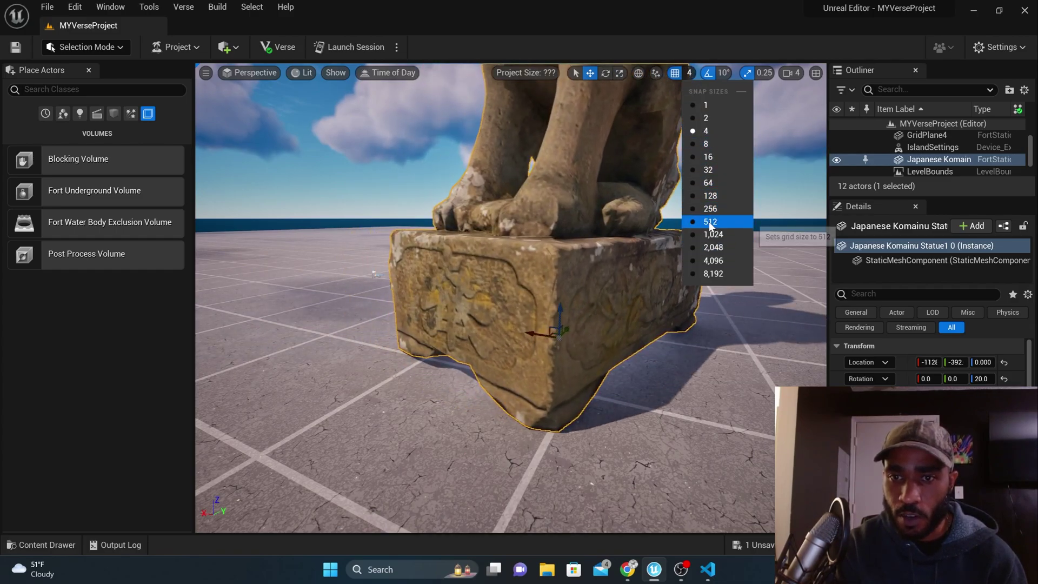
left_click(707, 195)
left_click_drag(540, 332, 446, 307)
left_click_drag(430, 298, 401, 284)
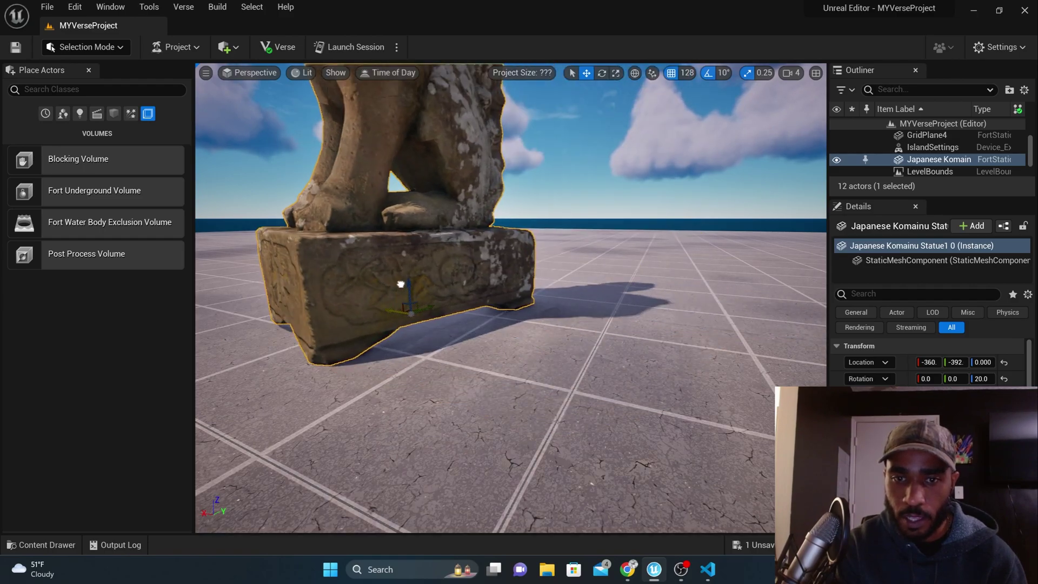
- Set the grid snap size to 1,024 and move the statue along its X axis
left_click(683, 74)
left_click(703, 234)
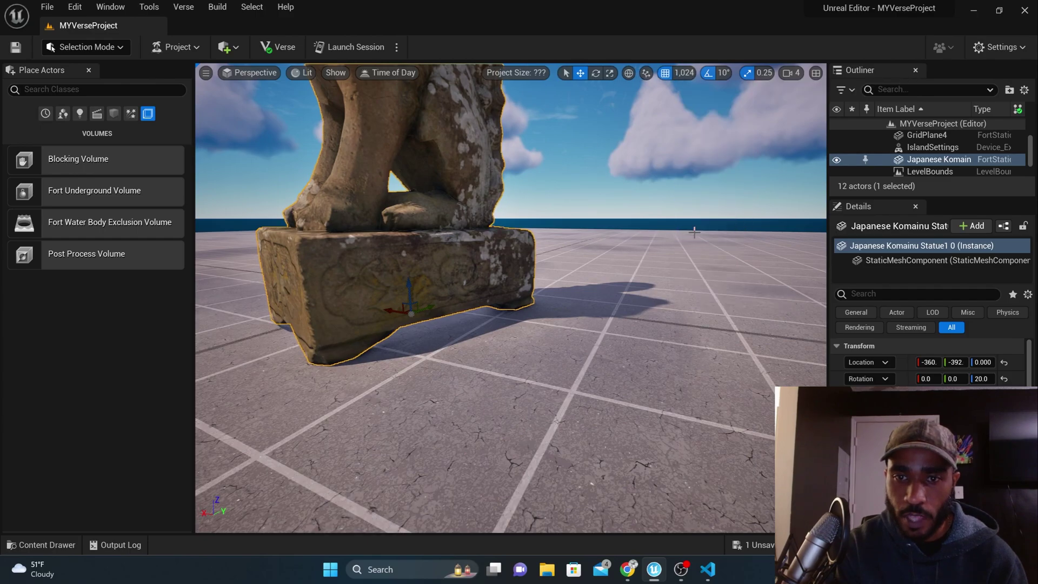
scroll(442, 295, "down", 3)
left_click_drag(437, 307, 399, 261)
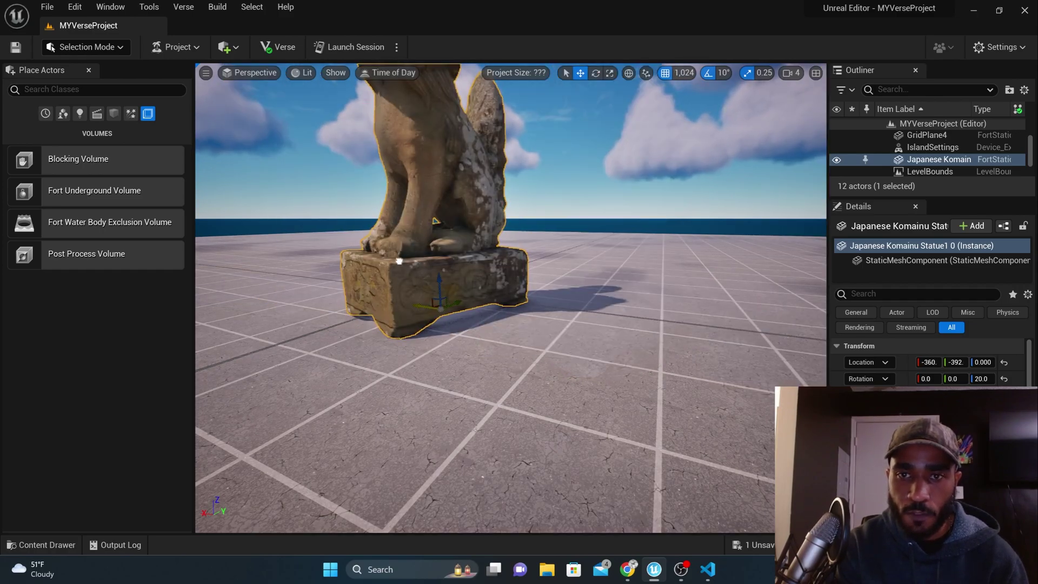
left_click_drag(424, 307, 427, 302)
- Set the grid snap size back to 4
left_click(667, 69)
left_click(683, 71)
left_click(693, 129)
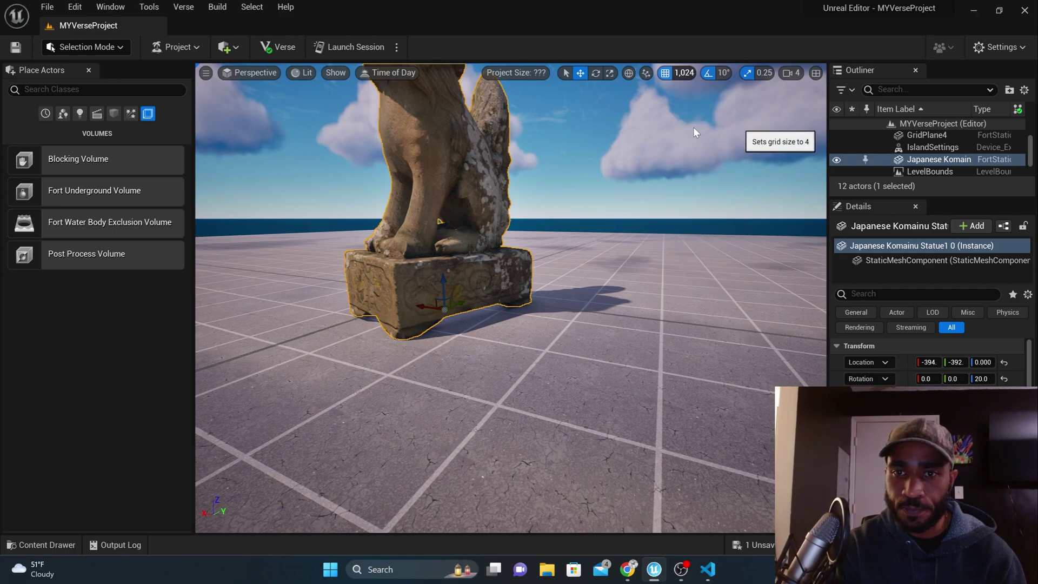
left_click(707, 74)
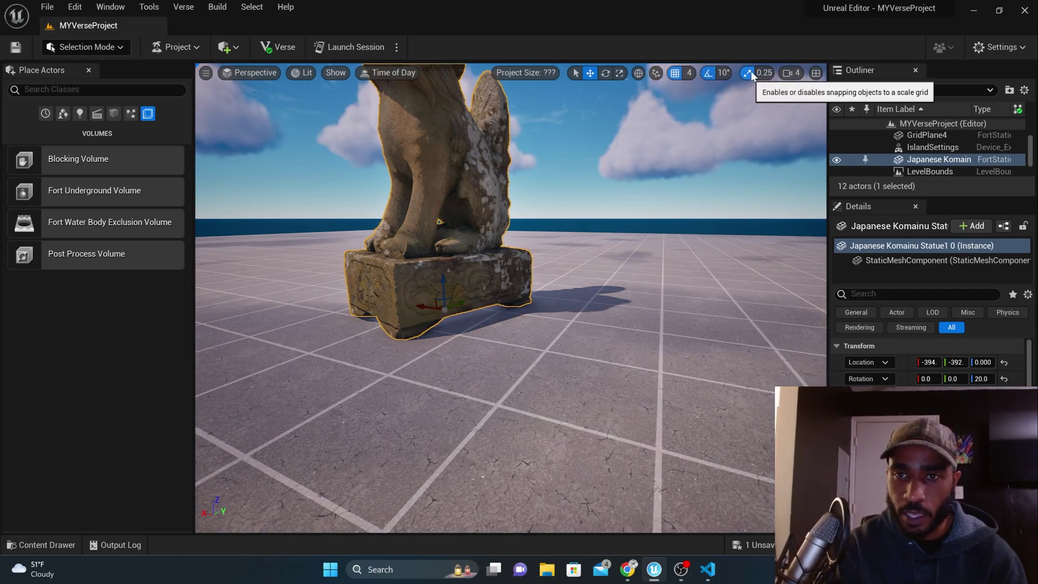
left_click(751, 71)
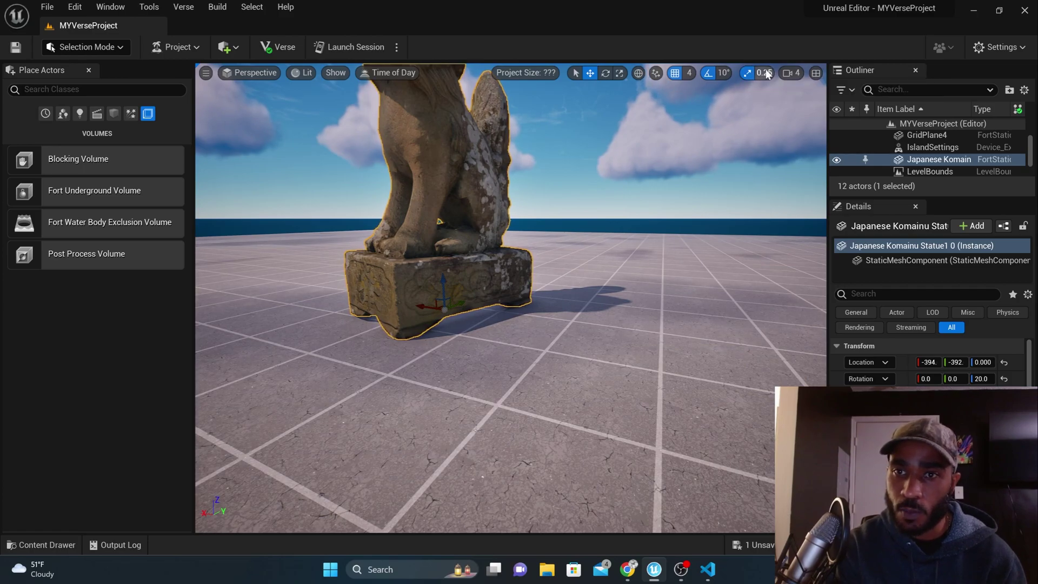
- Open the camera speed settings and move the view around the statue to gauge the speed of 4
left_click(794, 75)
scroll(628, 184, "down", 6)
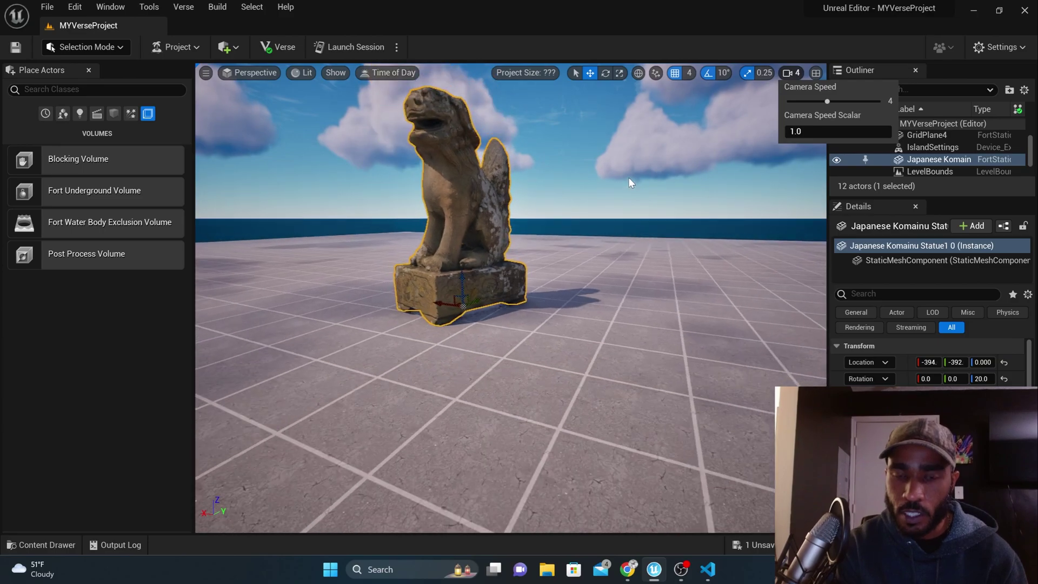
scroll(628, 177, "up", 8)
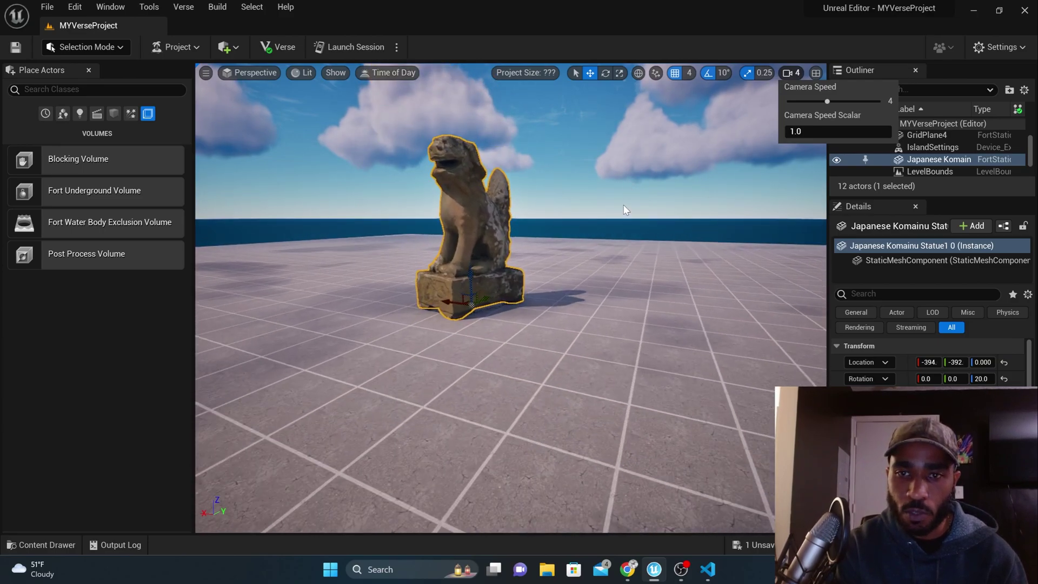
scroll(623, 200, "down", 4)
left_click_drag(623, 200, 508, 216)
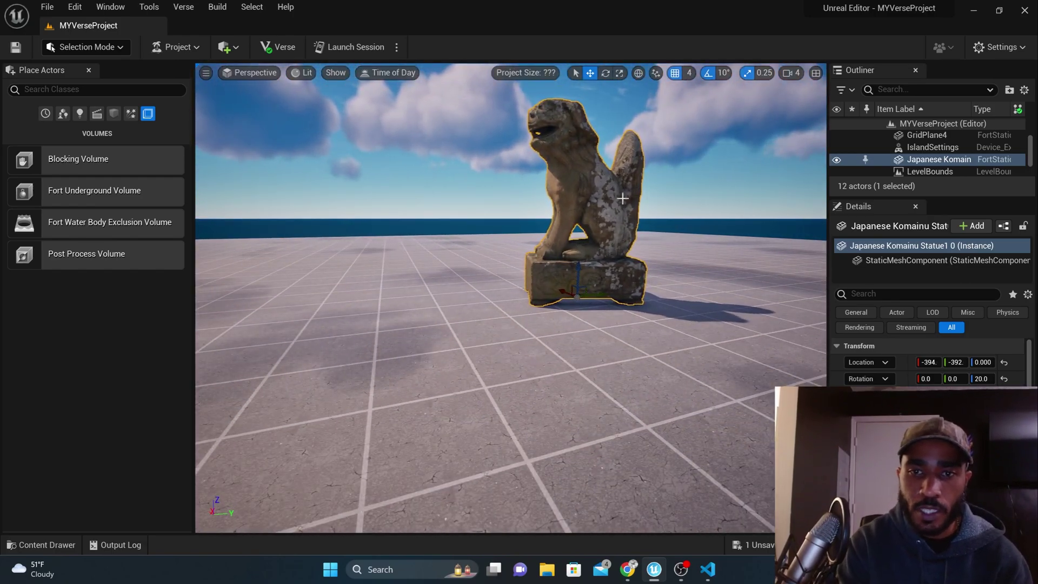
scroll(622, 199, "up", 2)
scroll(623, 199, "down", 3)
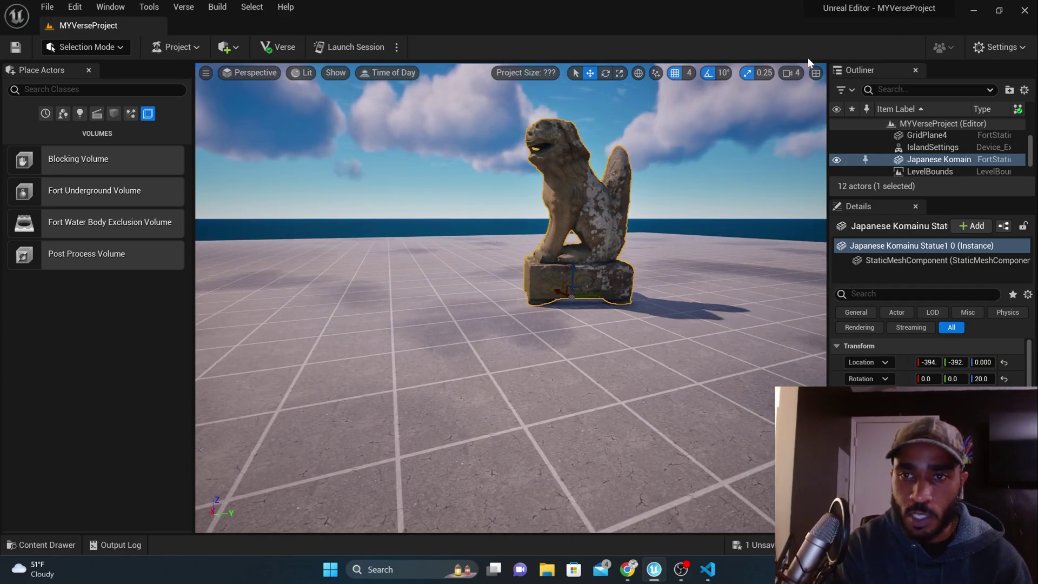
- Set the viewport camera speed to 5 and deselect the statue
left_click(792, 73)
left_click_drag(827, 102, 847, 104)
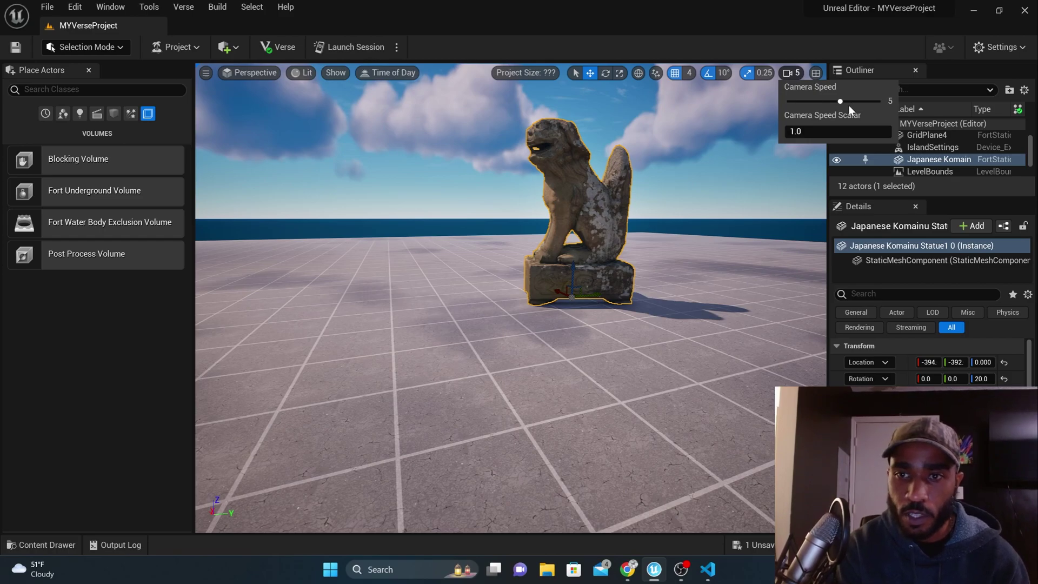
left_click(738, 192)
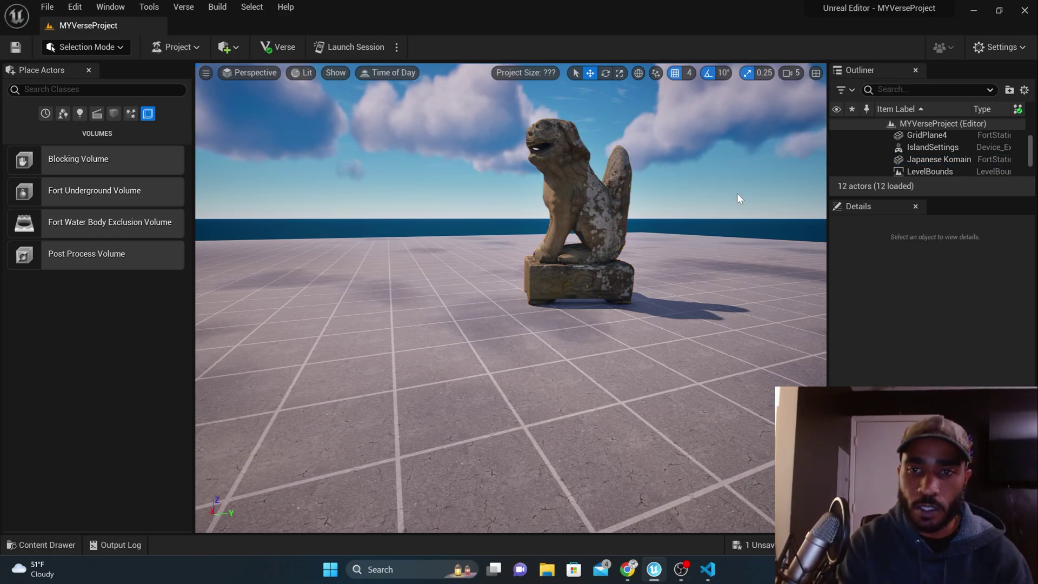
- Zoom in and out on the statue repeatedly to test the camera speed of 5
scroll(739, 197, "up", 1)
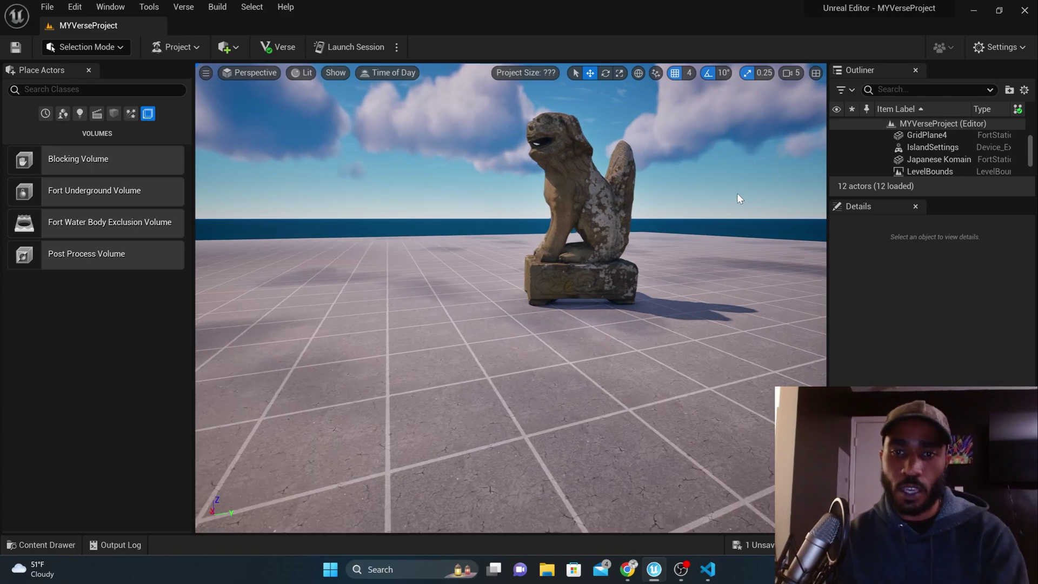
scroll(736, 199, "up", 4)
scroll(734, 199, "down", 6)
scroll(735, 199, "up", 3)
scroll(735, 200, "down", 3)
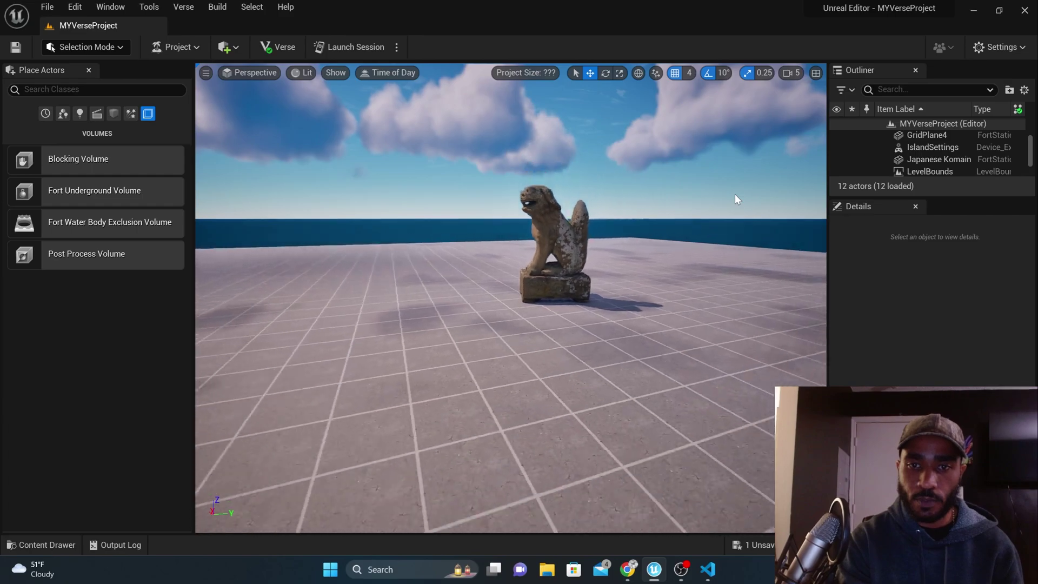
scroll(735, 199, "up", 6)
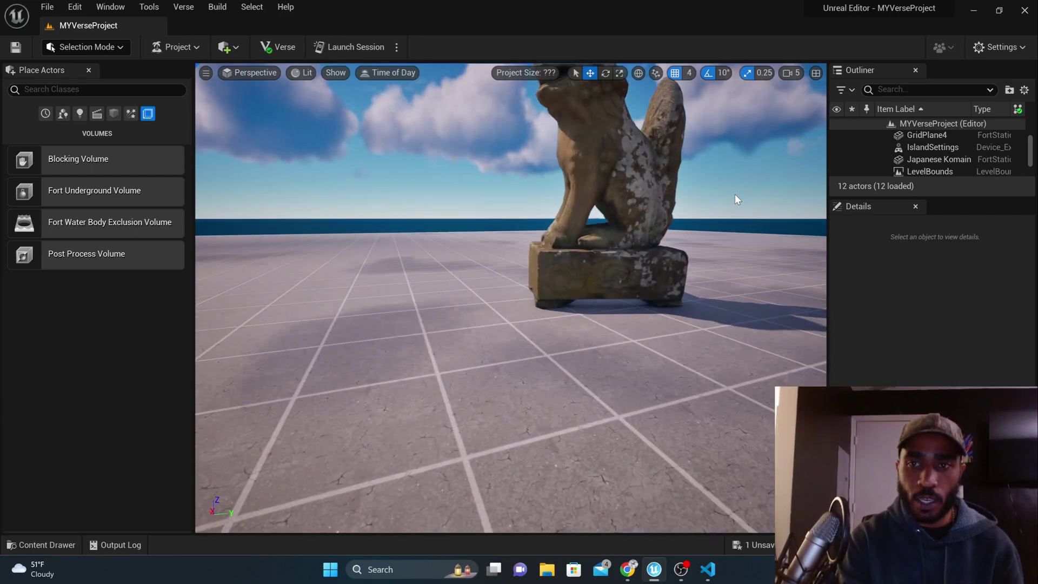
scroll(735, 199, "down", 5)
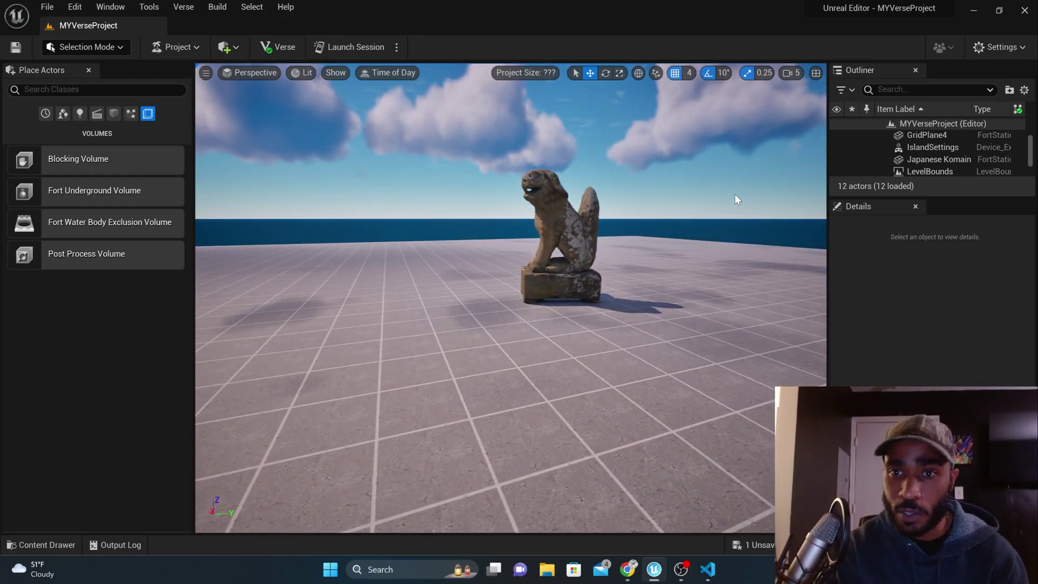
- Split the viewport into four views and restore the single Perspective view
left_click(815, 73)
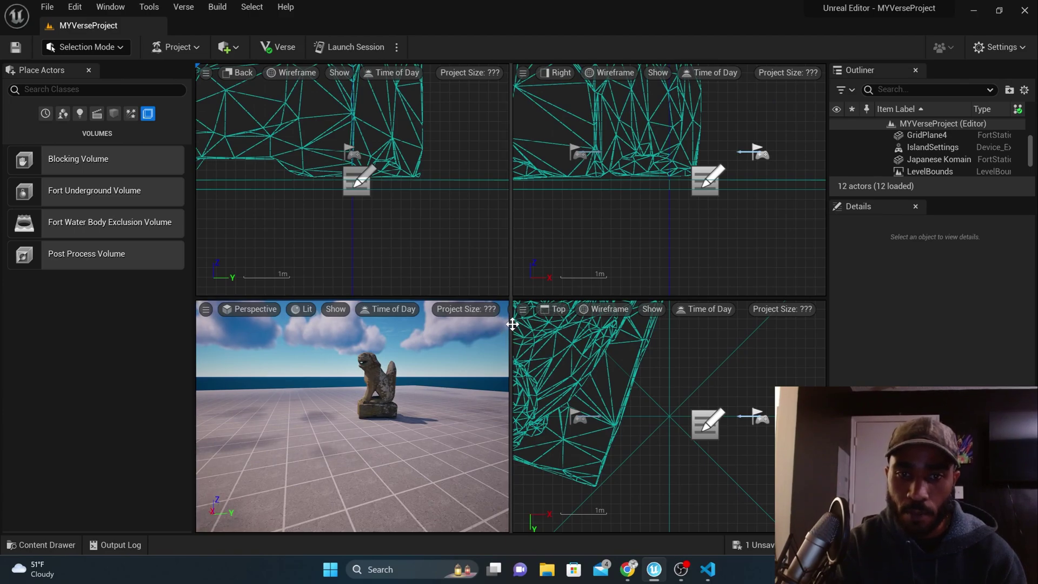
left_click_drag(560, 320, 809, 290)
left_click(799, 309)
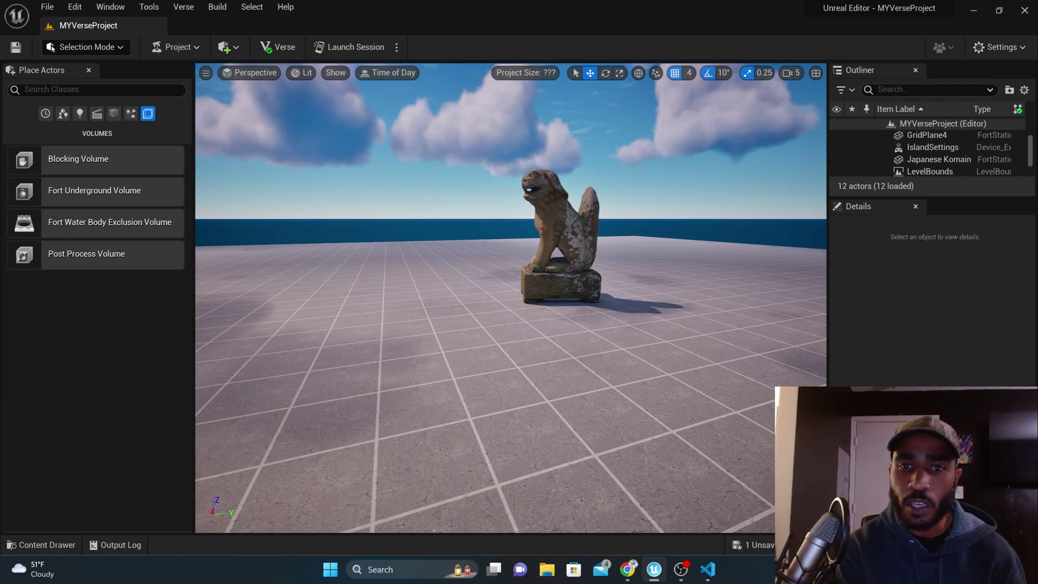
- Select the statue in the viewport and browse the level's actor list around its entry
left_click(543, 187)
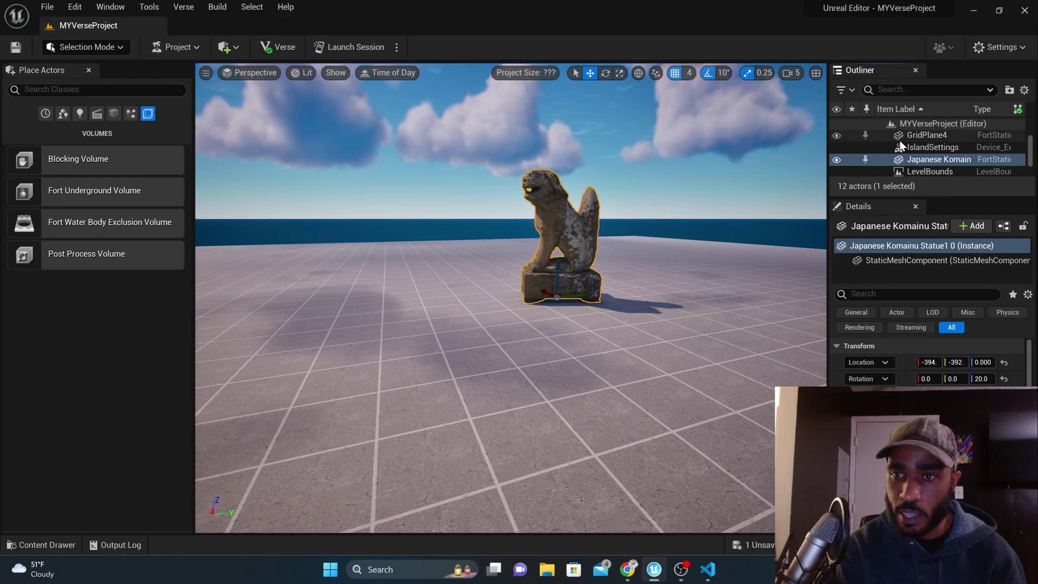
scroll(900, 145, "up", 2)
scroll(900, 147, "down", 4)
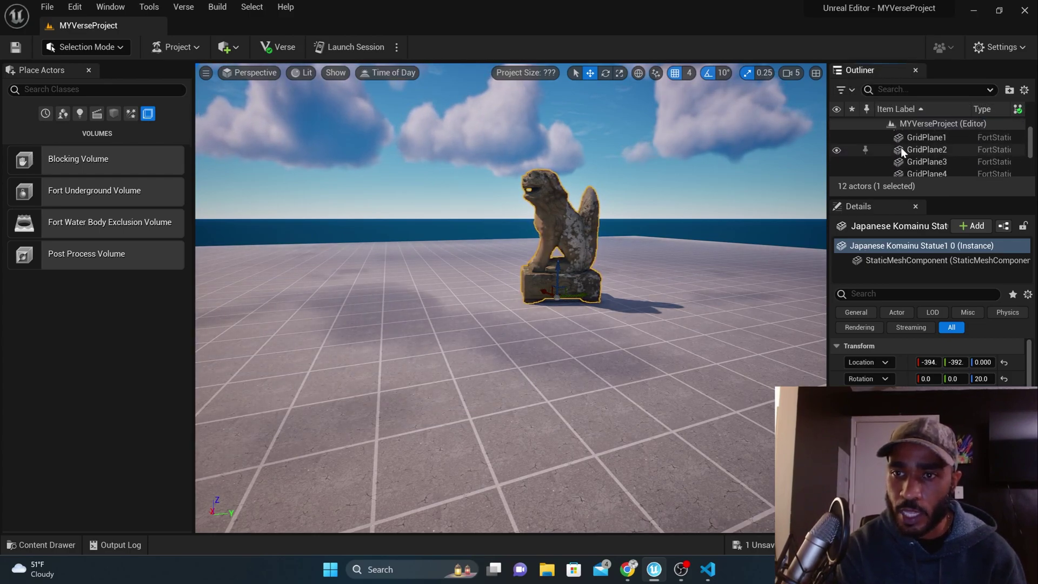
scroll(900, 147, "up", 2)
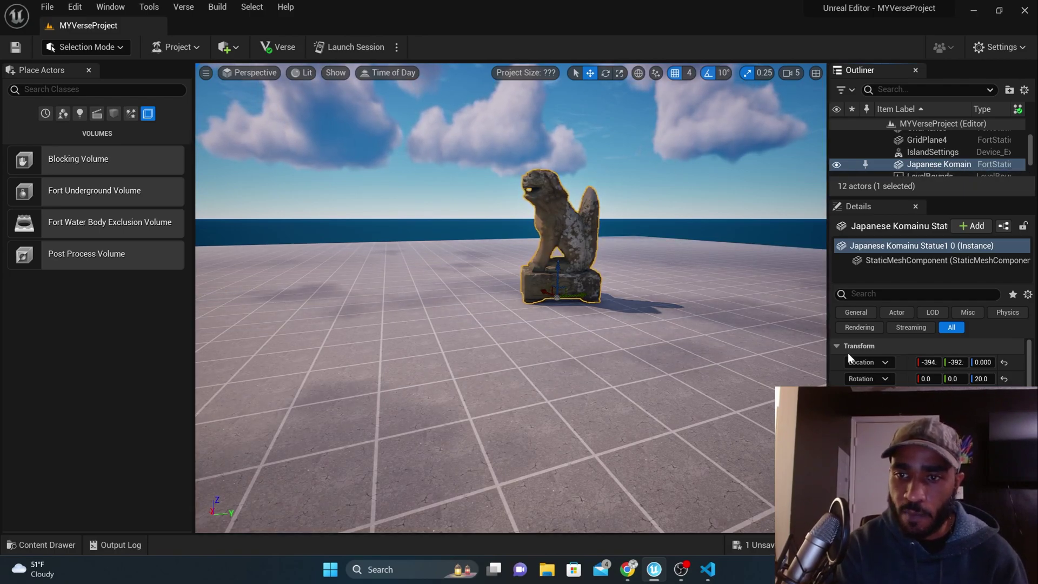
- Examine the statue's detail properties, including its transform, static mesh, materials and visibility settings
scroll(927, 362, "down", 10)
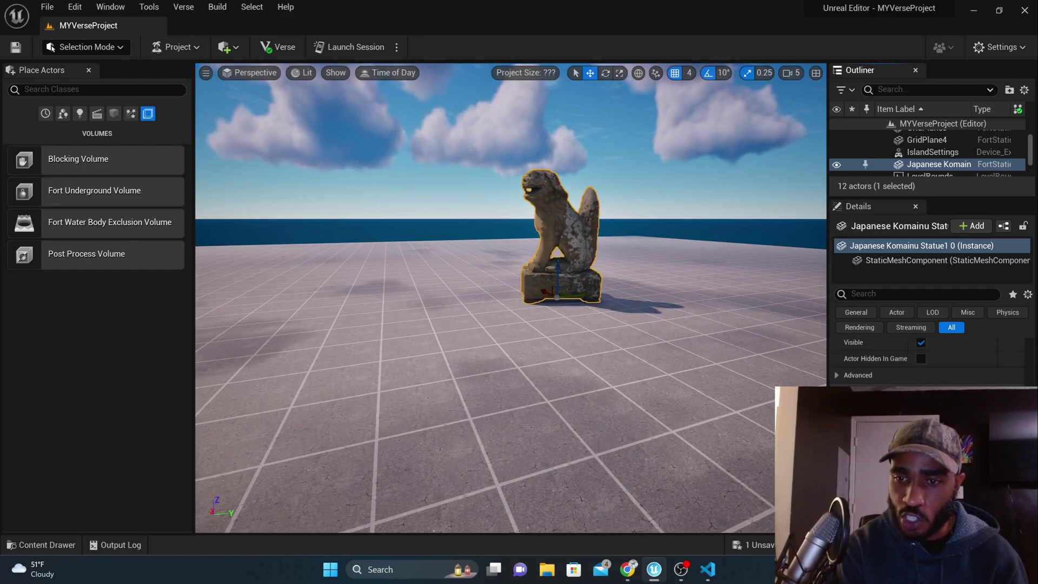
scroll(927, 356, "up", 8)
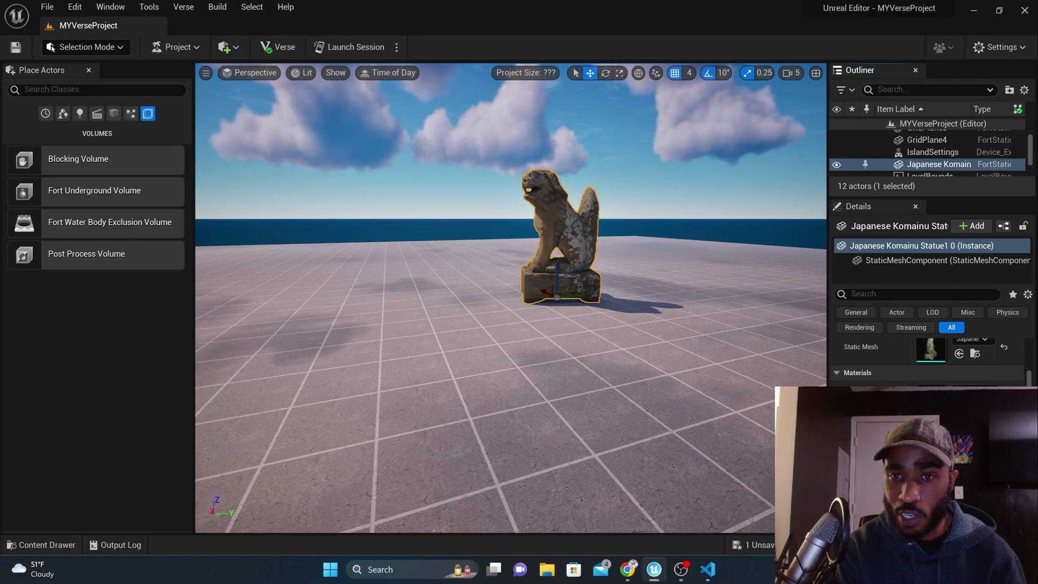
scroll(926, 359, "up", 1)
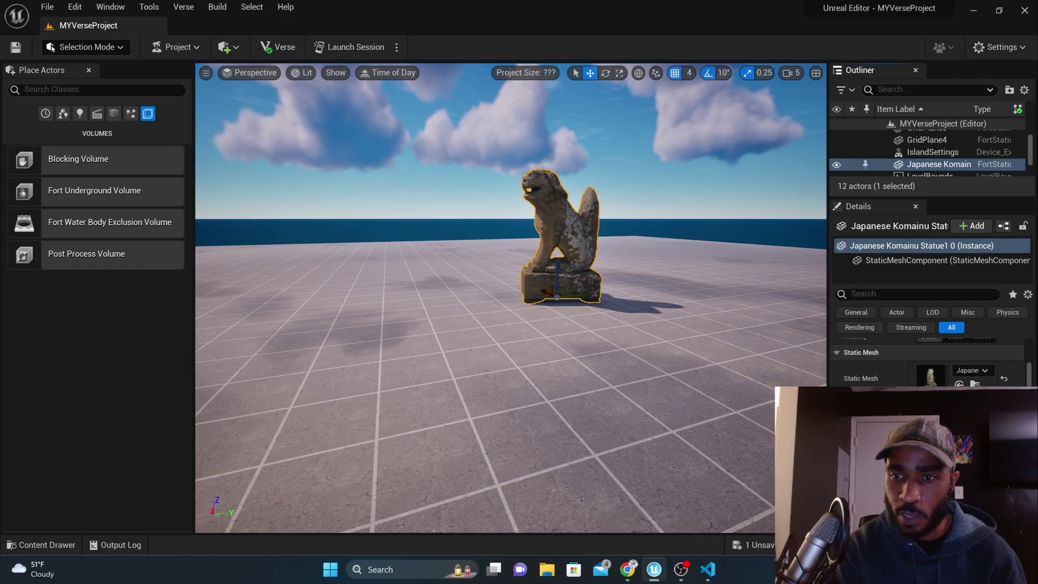
scroll(927, 362, "up", 3)
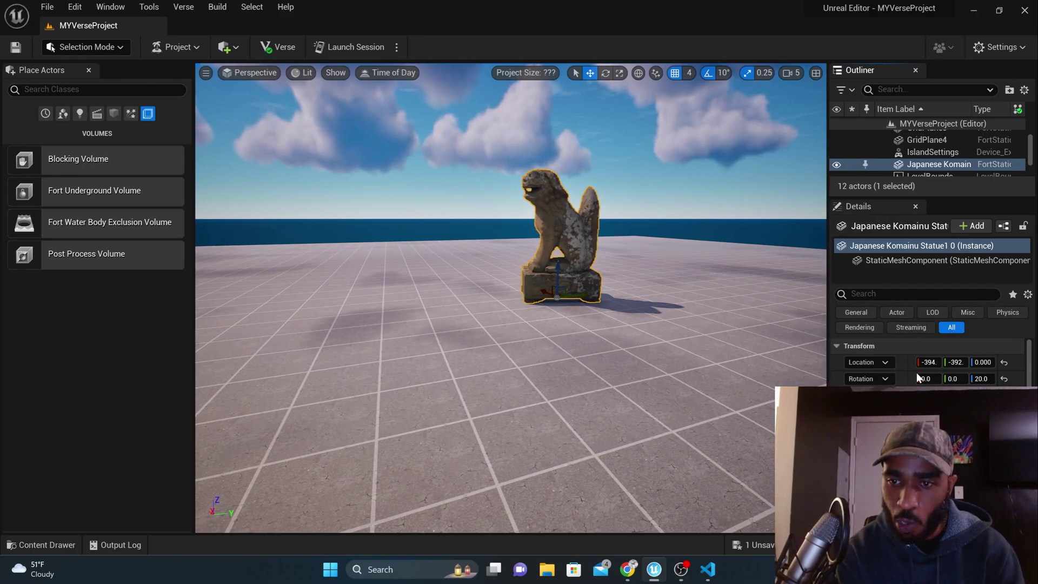
scroll(914, 378, "down", 1)
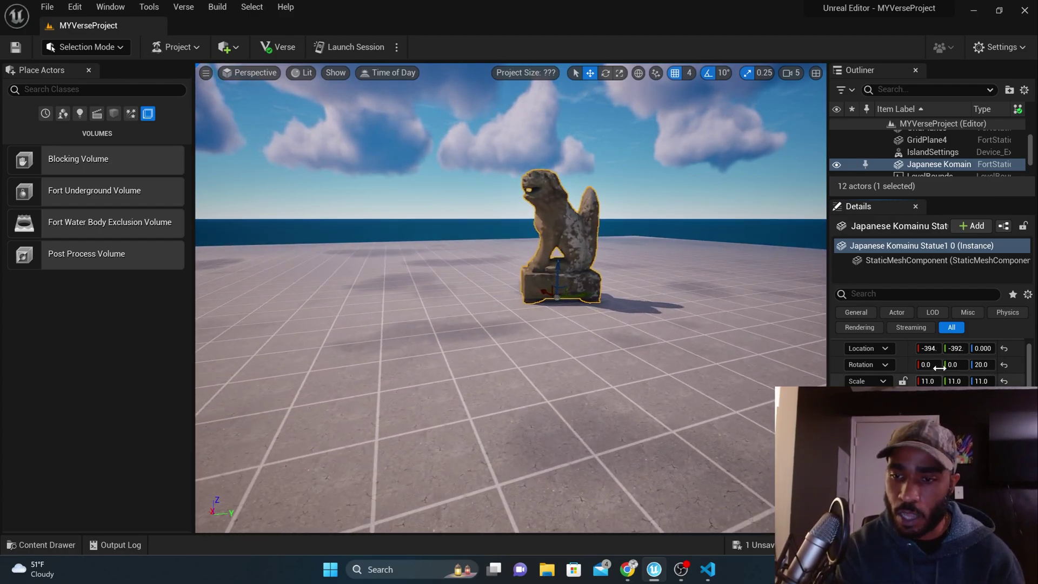
scroll(929, 362, "down", 3)
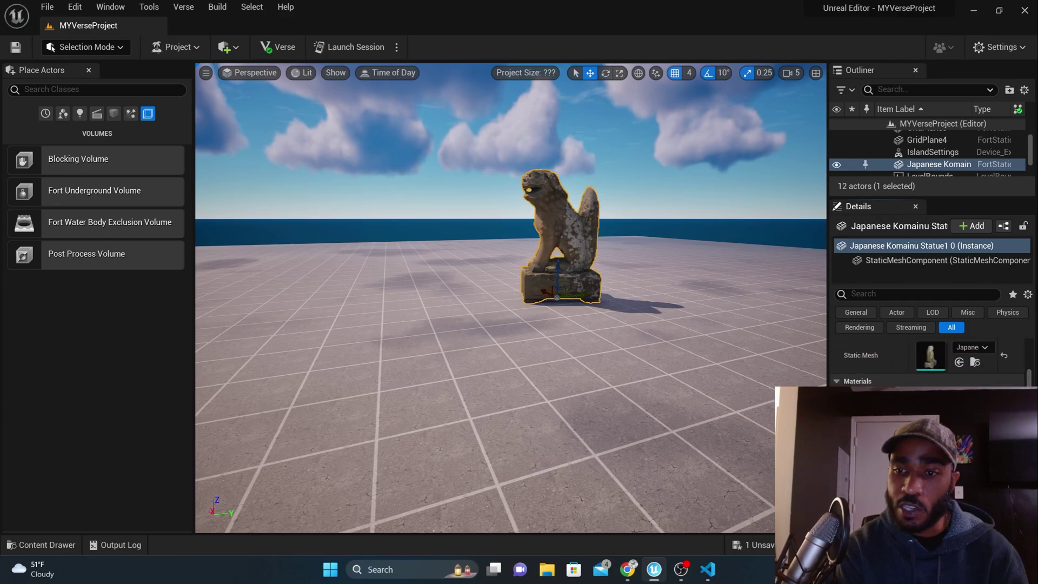